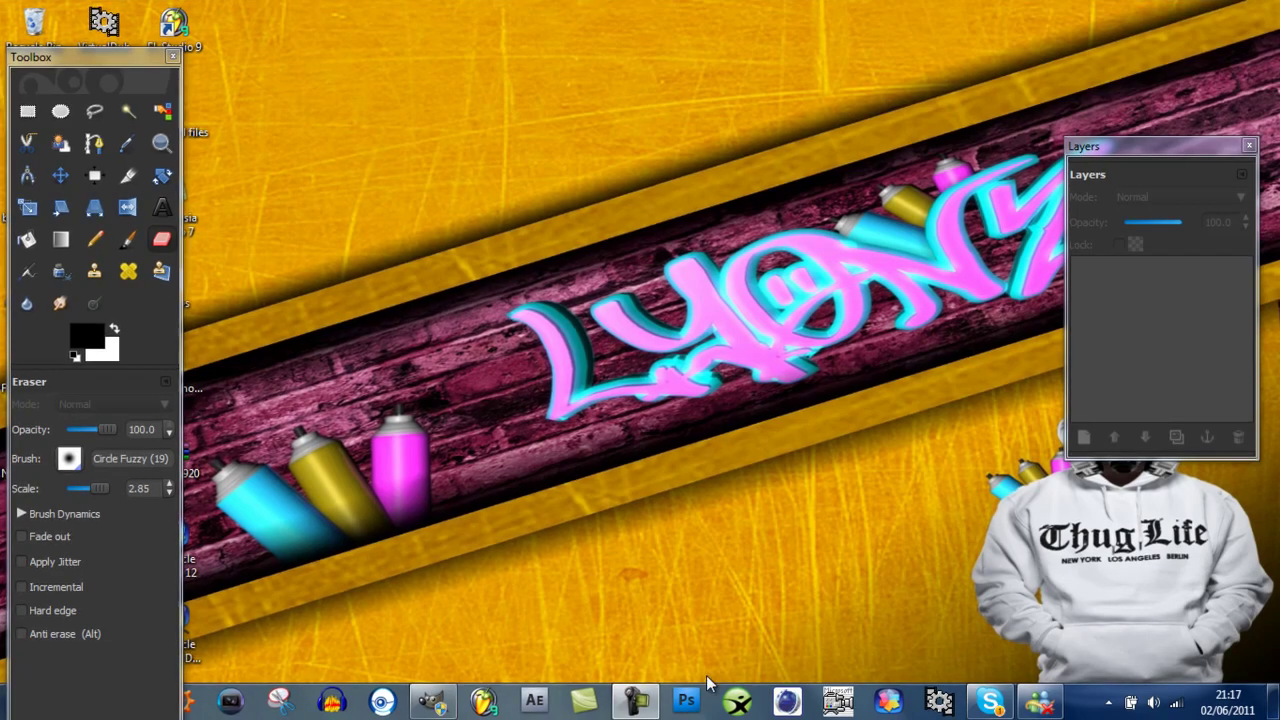
# - Bring the GIMP window to the front and maximize it
pyautogui.click(635, 700)
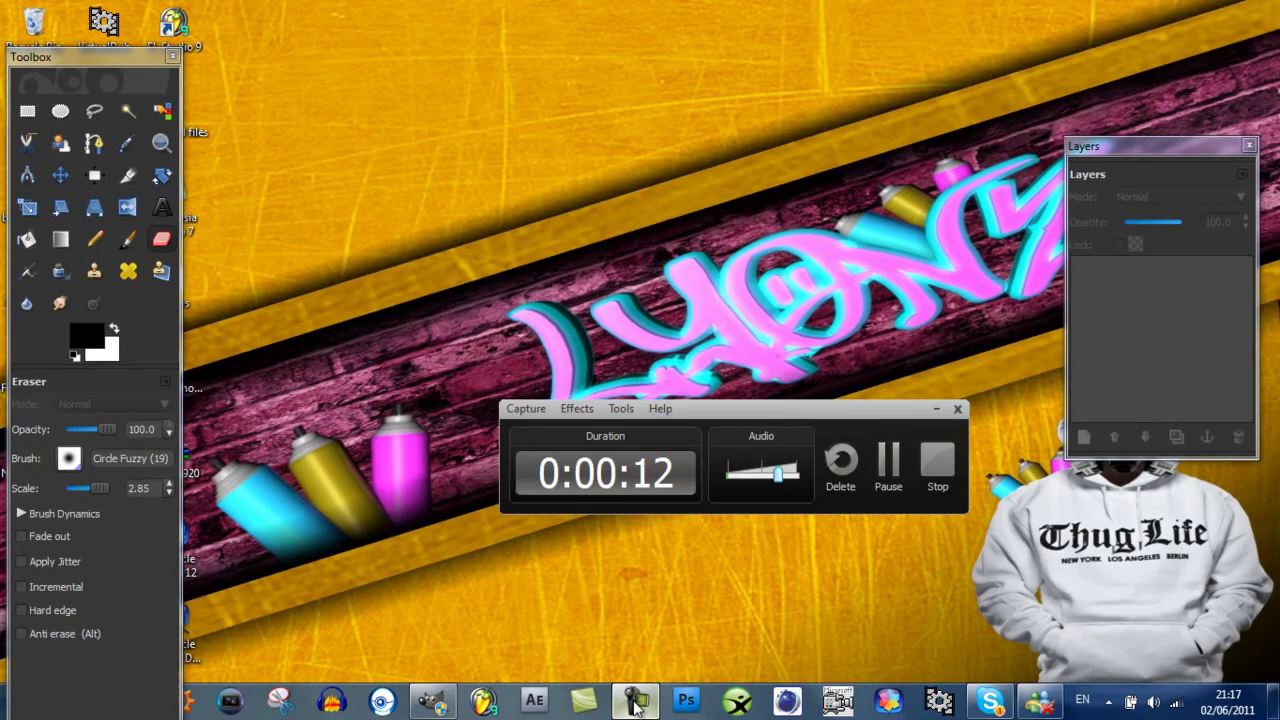
pyautogui.click(432, 700)
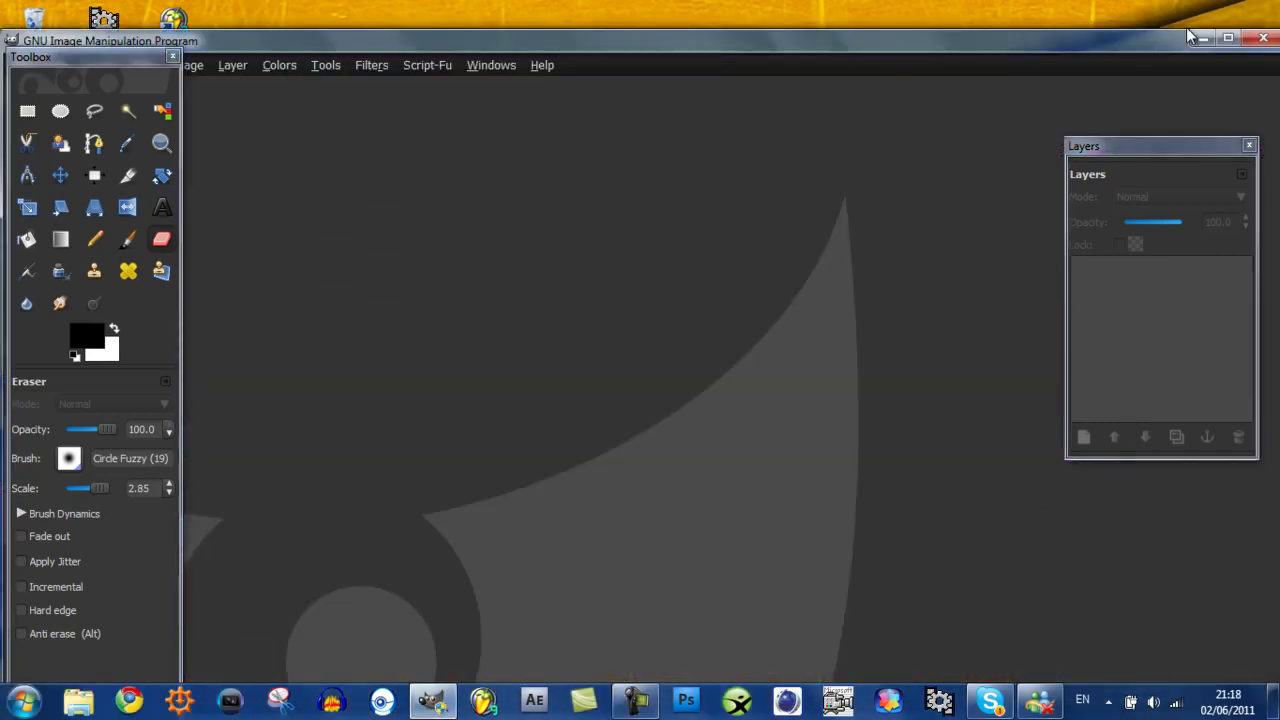
pyautogui.click(1228, 37)
# - Create a 1024×768 image from the template and fill it solid black with the Blend tool
pyautogui.click(22, 33)
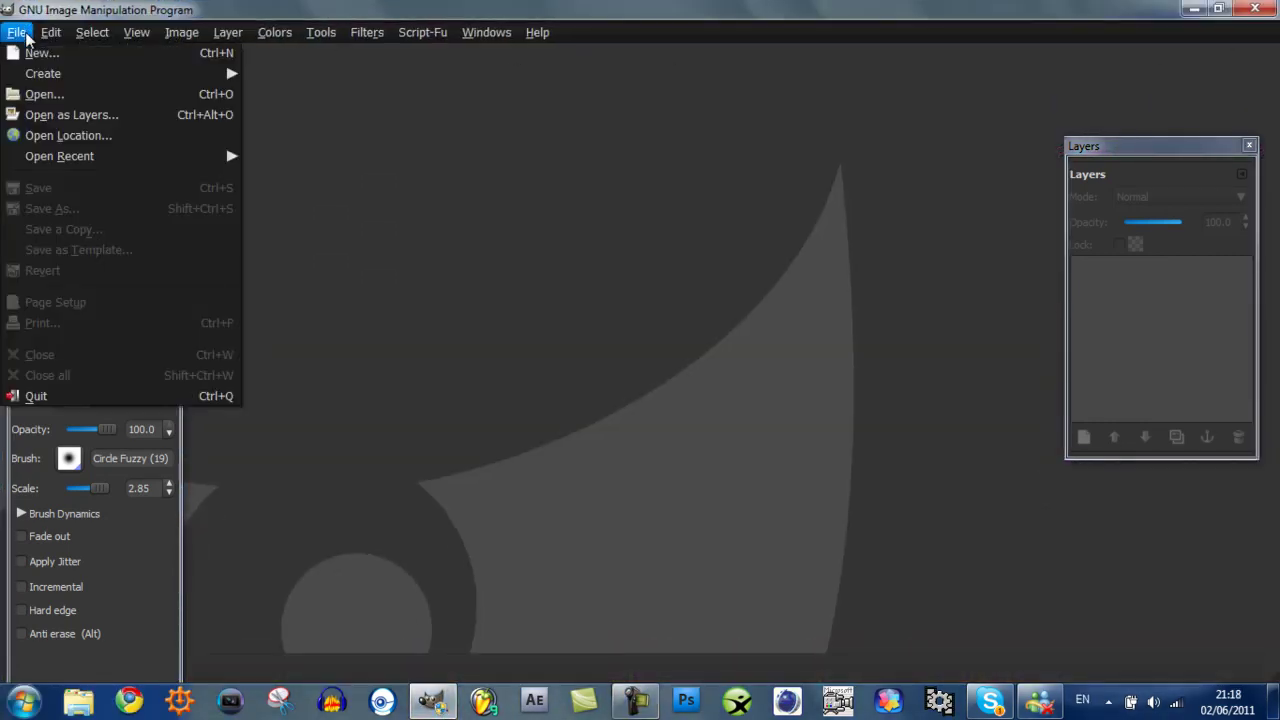
pyautogui.click(40, 52)
pyautogui.click(293, 118)
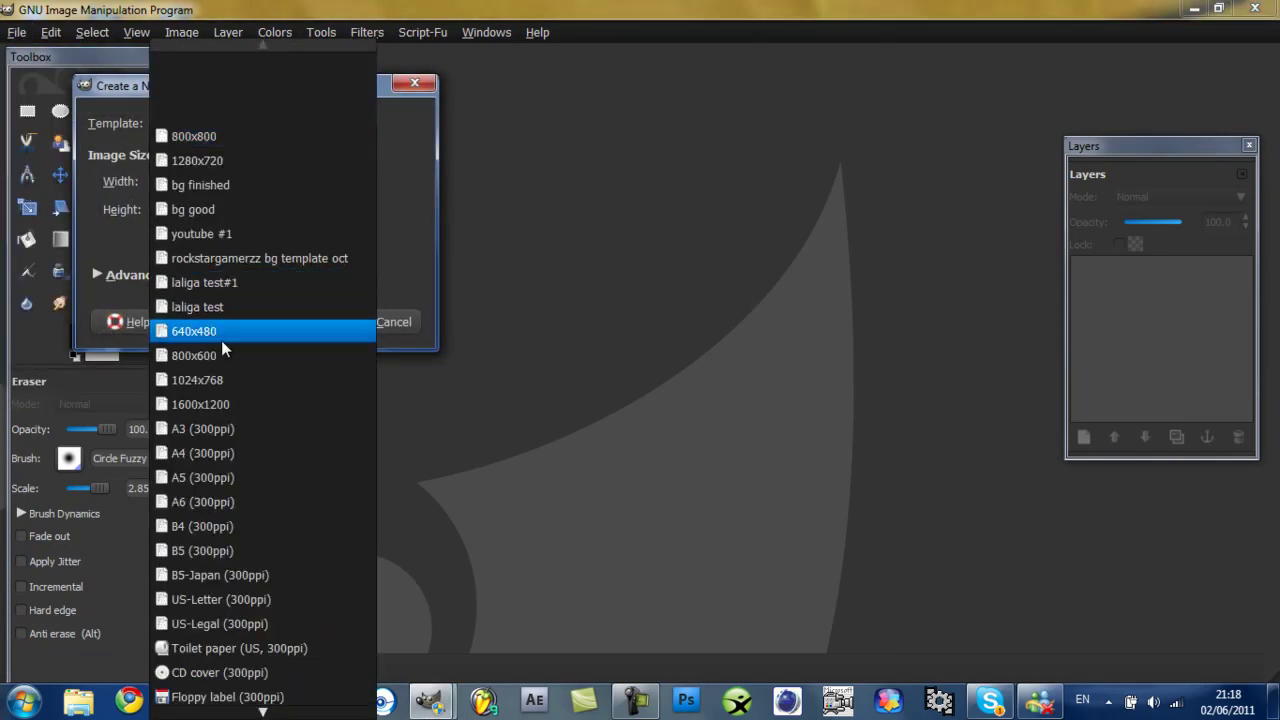
pyautogui.click(216, 378)
pyautogui.click(300, 318)
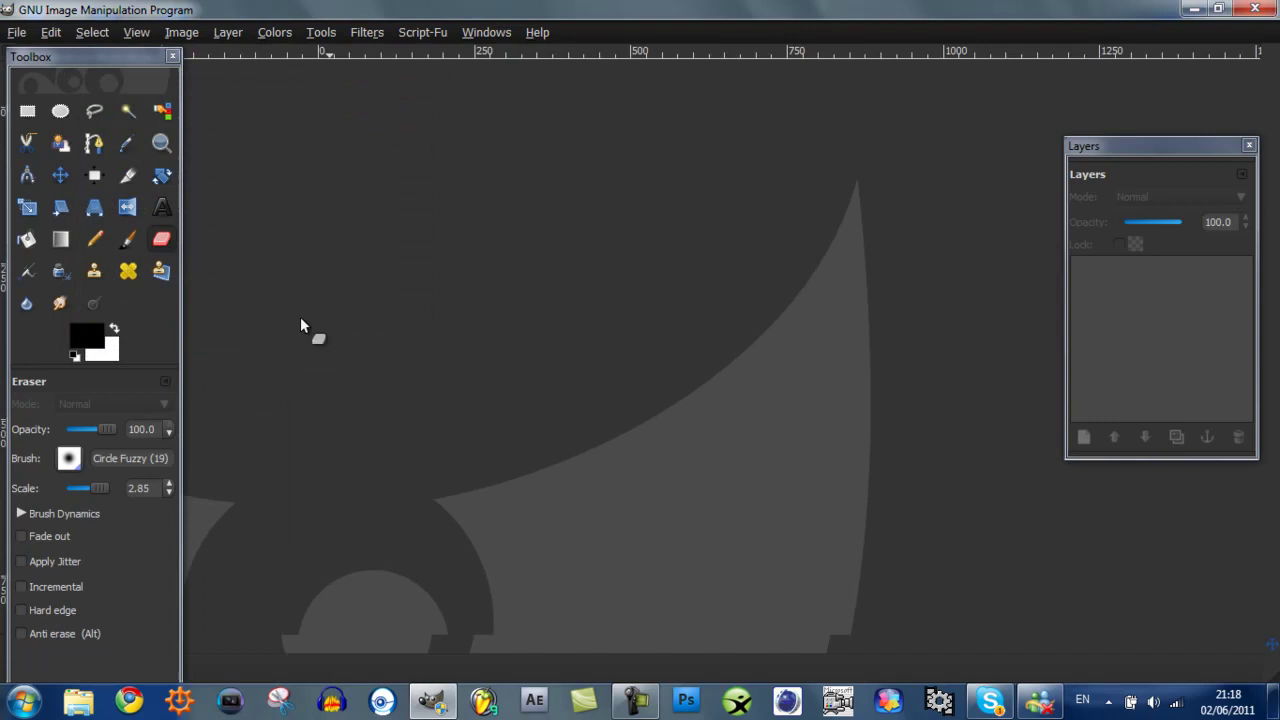
pyautogui.click(60, 239)
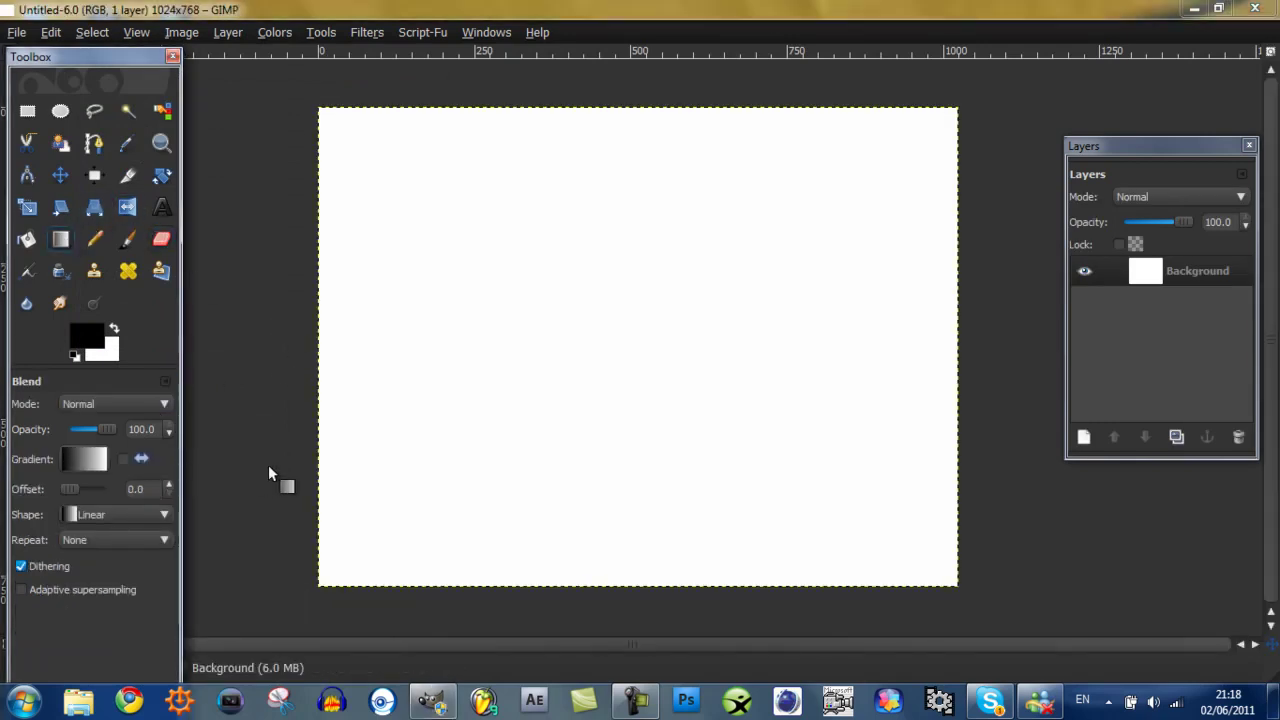
pyautogui.moveTo(284, 430); pyautogui.dragTo(194, 478)
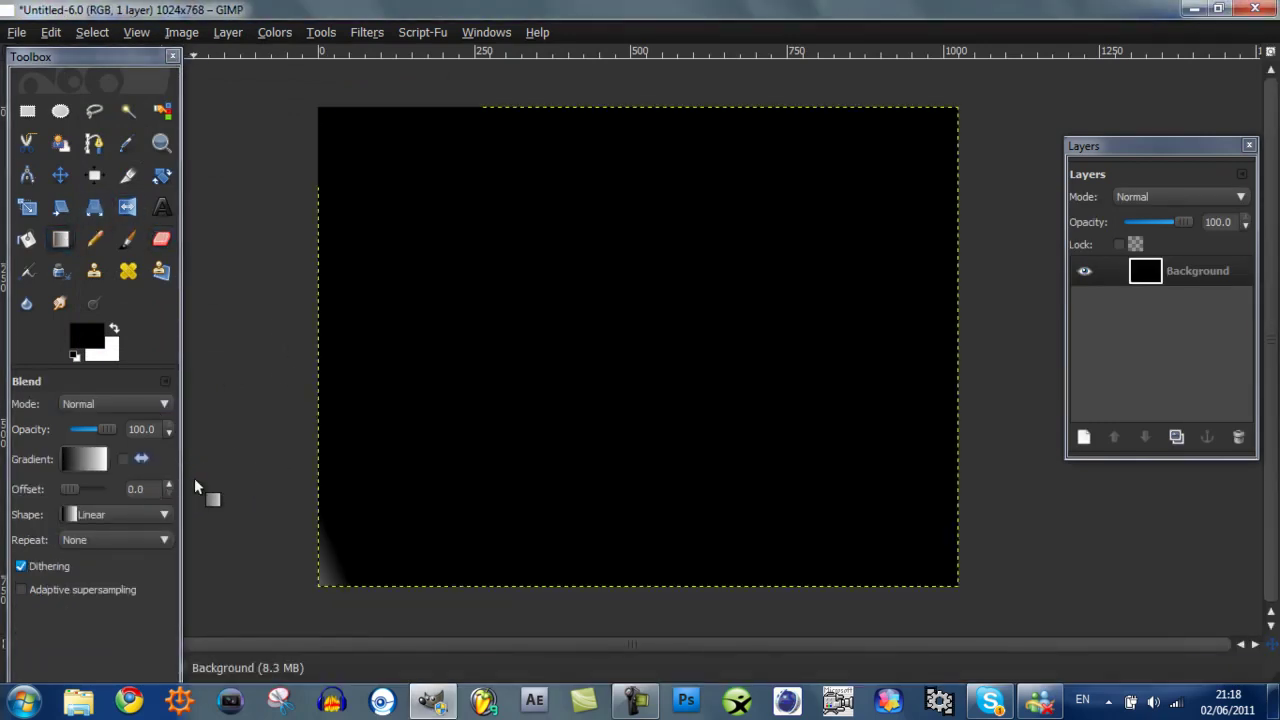
# - Open 'a1cupped hands.jpg' as a layer over the black background
pyautogui.click(15, 33)
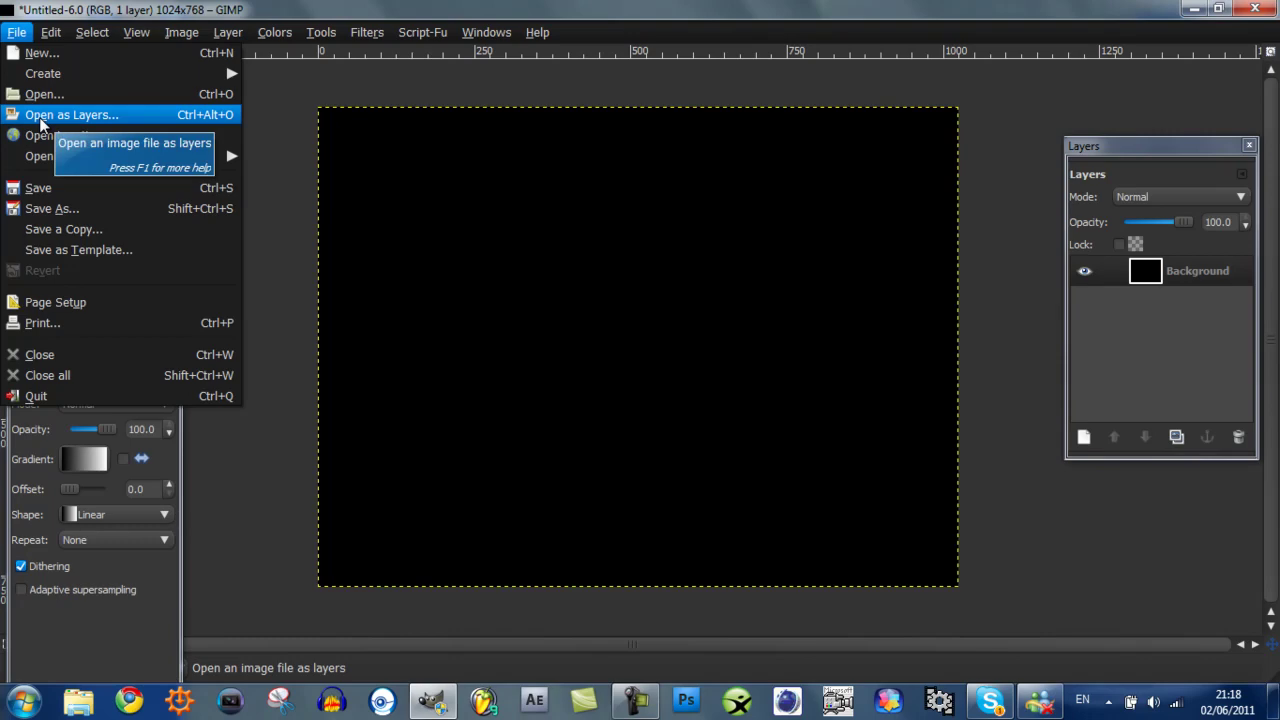
pyautogui.click(40, 115)
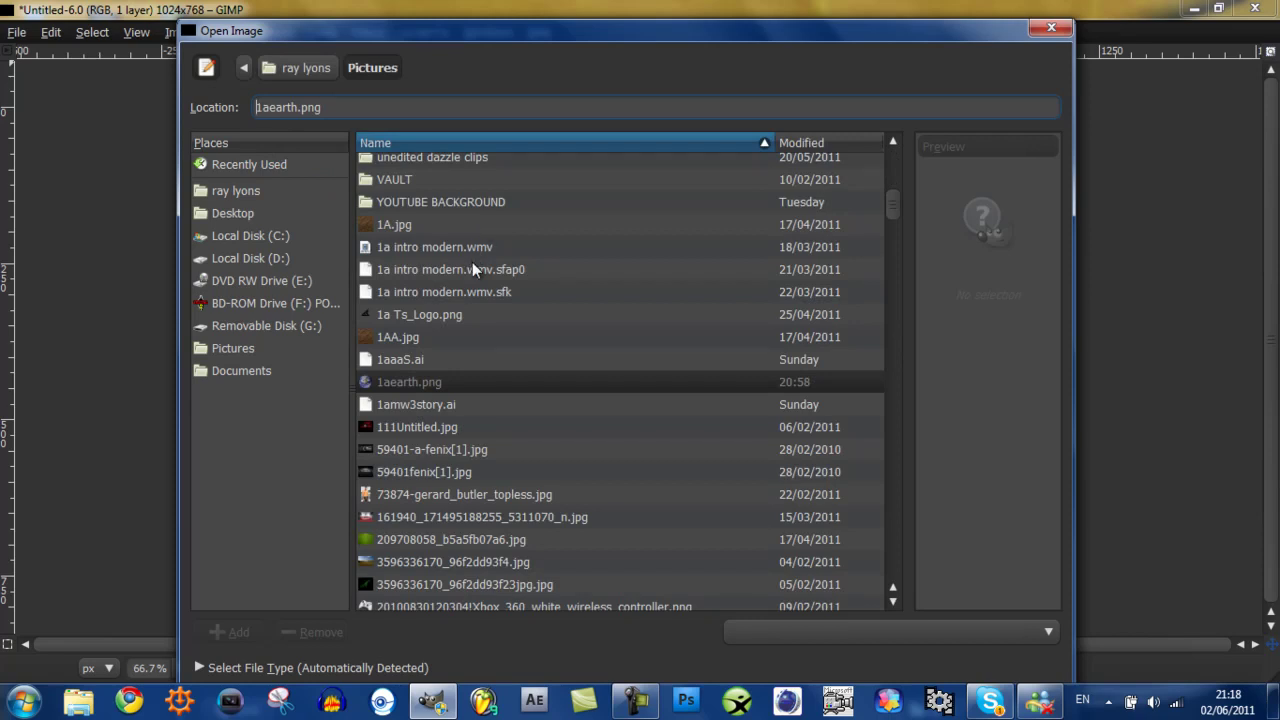
pyautogui.scroll(-2, 457, 370)
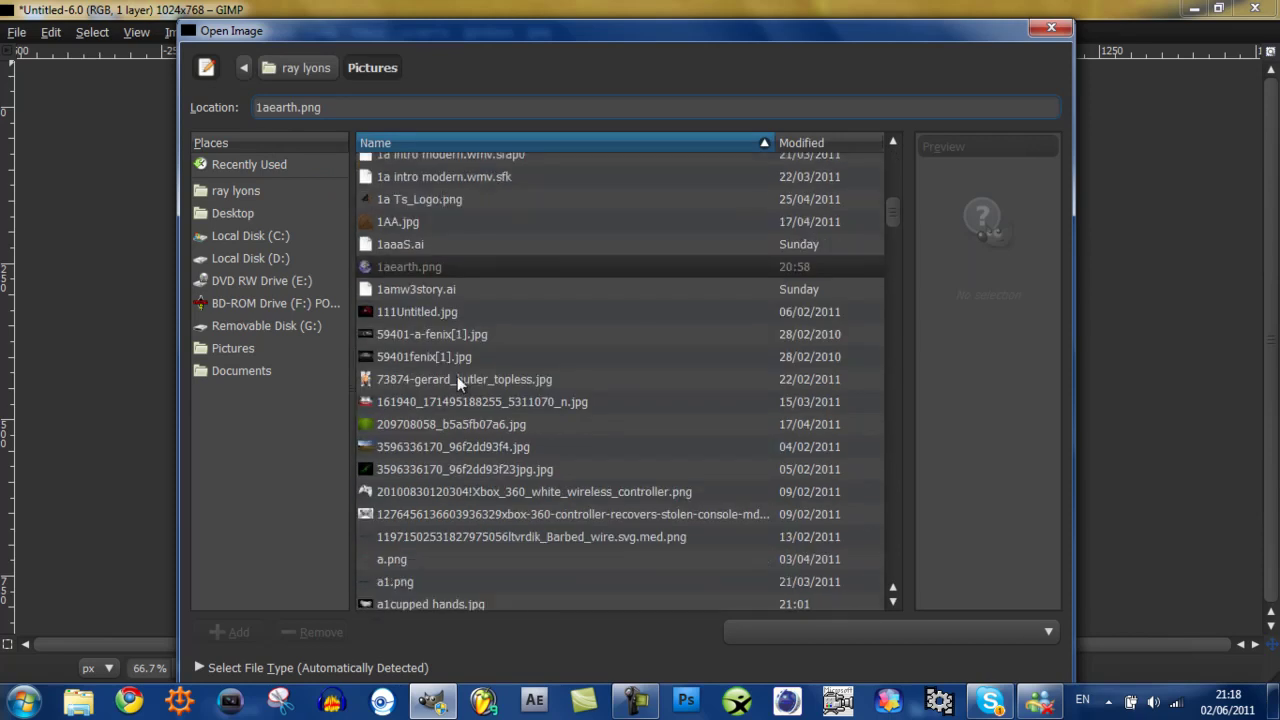
pyautogui.scroll(-1, 457, 376)
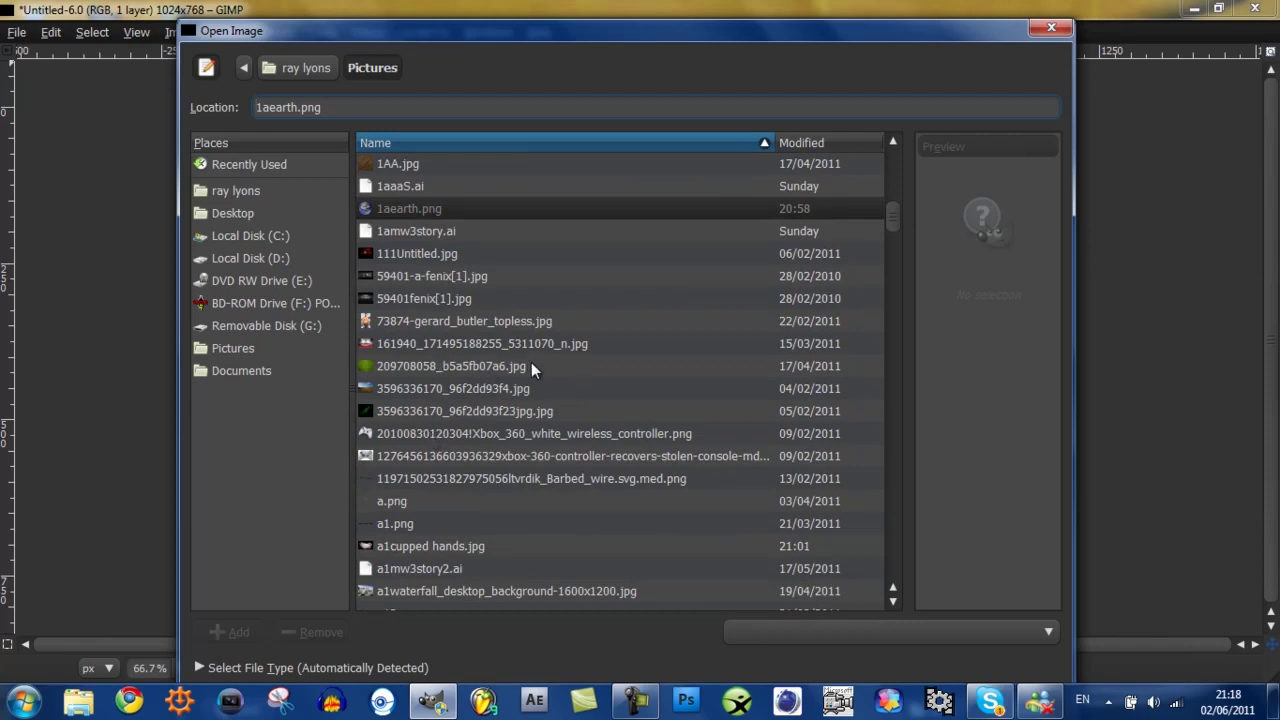
pyautogui.scroll(-2, 531, 365)
pyautogui.scroll(-2, 531, 365)
pyautogui.scroll(-2, 531, 365)
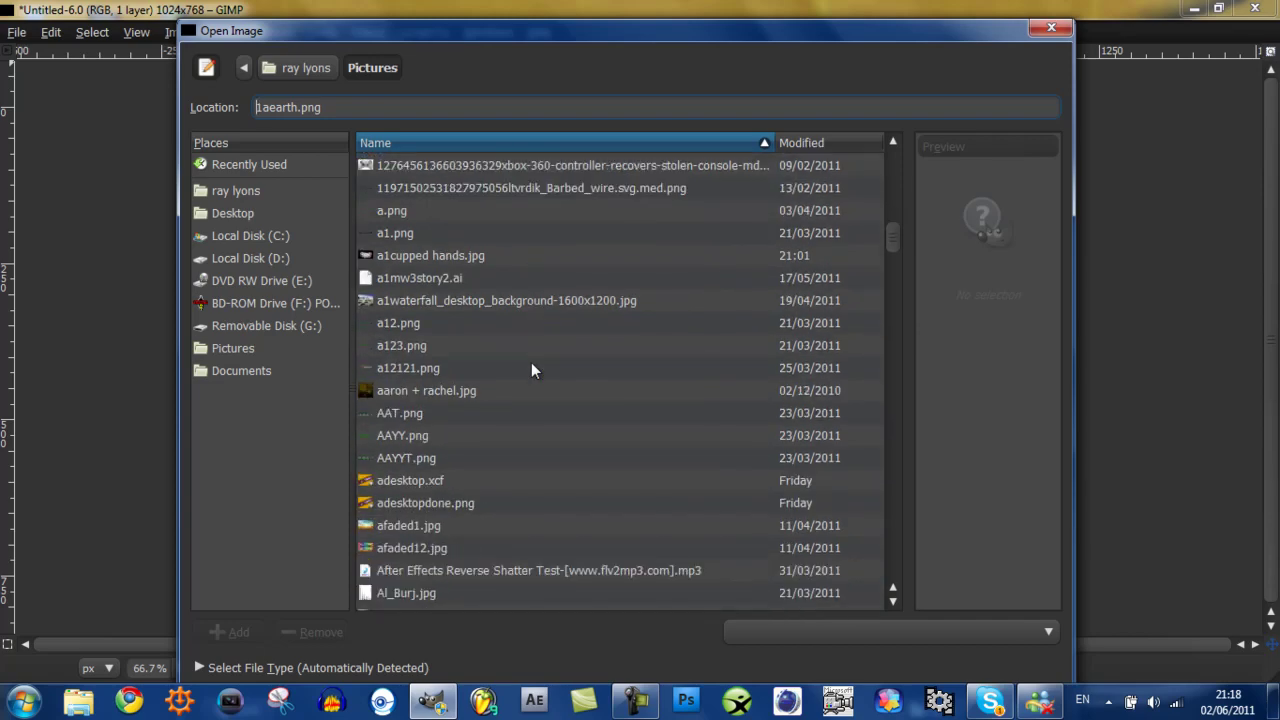
pyautogui.scroll(3, 531, 365)
pyautogui.scroll(3, 531, 365)
pyautogui.scroll(1, 531, 365)
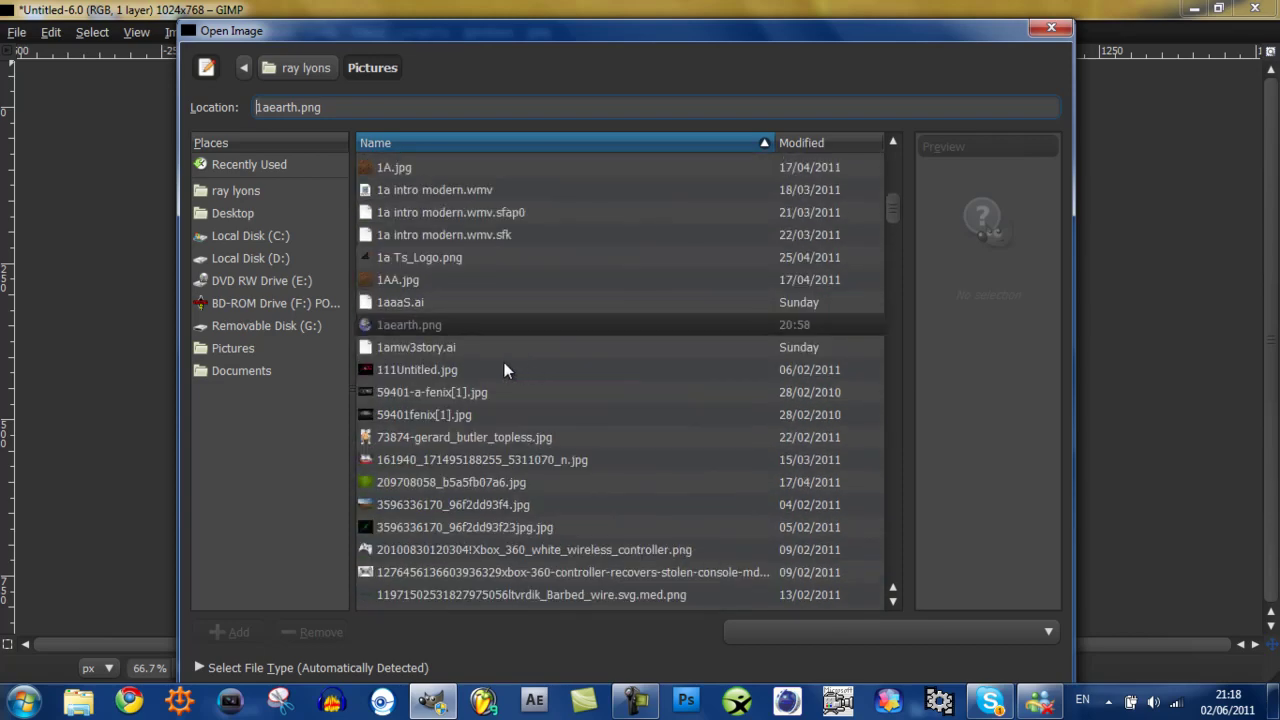
pyautogui.scroll(-1, 441, 395)
pyautogui.scroll(-2, 441, 395)
pyautogui.scroll(-1, 441, 395)
pyautogui.scroll(-1, 441, 395)
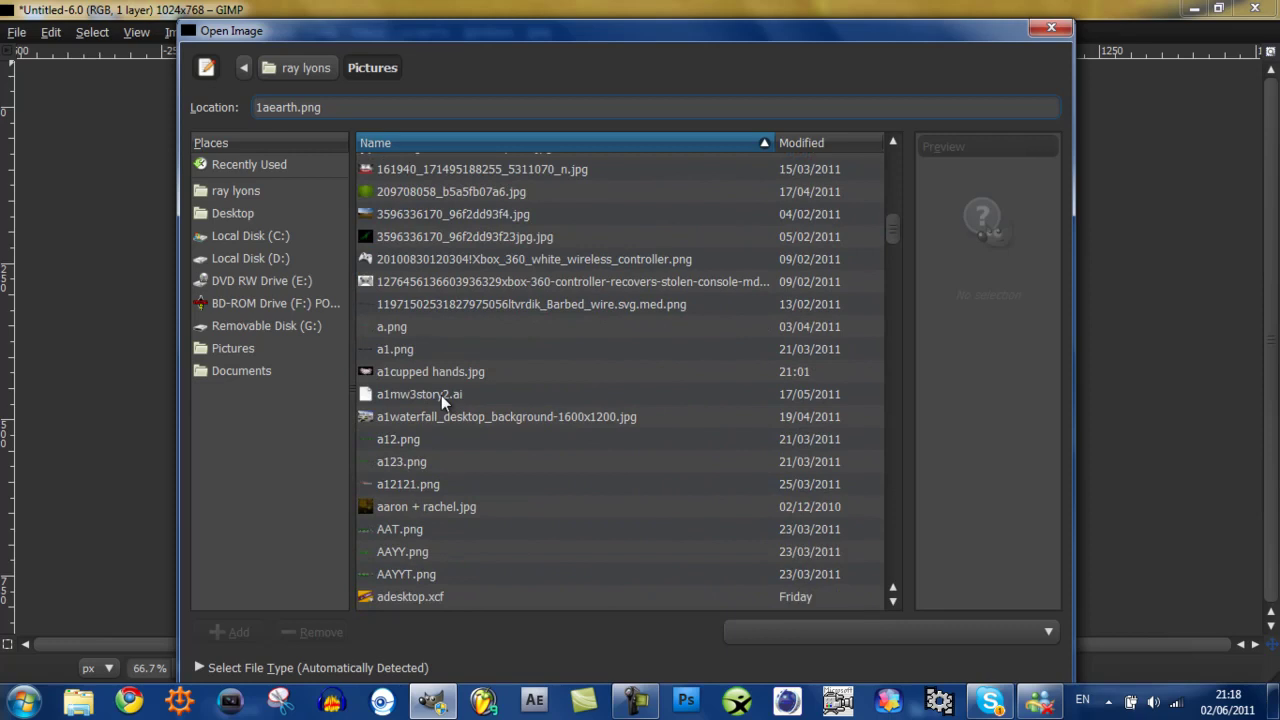
pyautogui.doubleClick(407, 371)
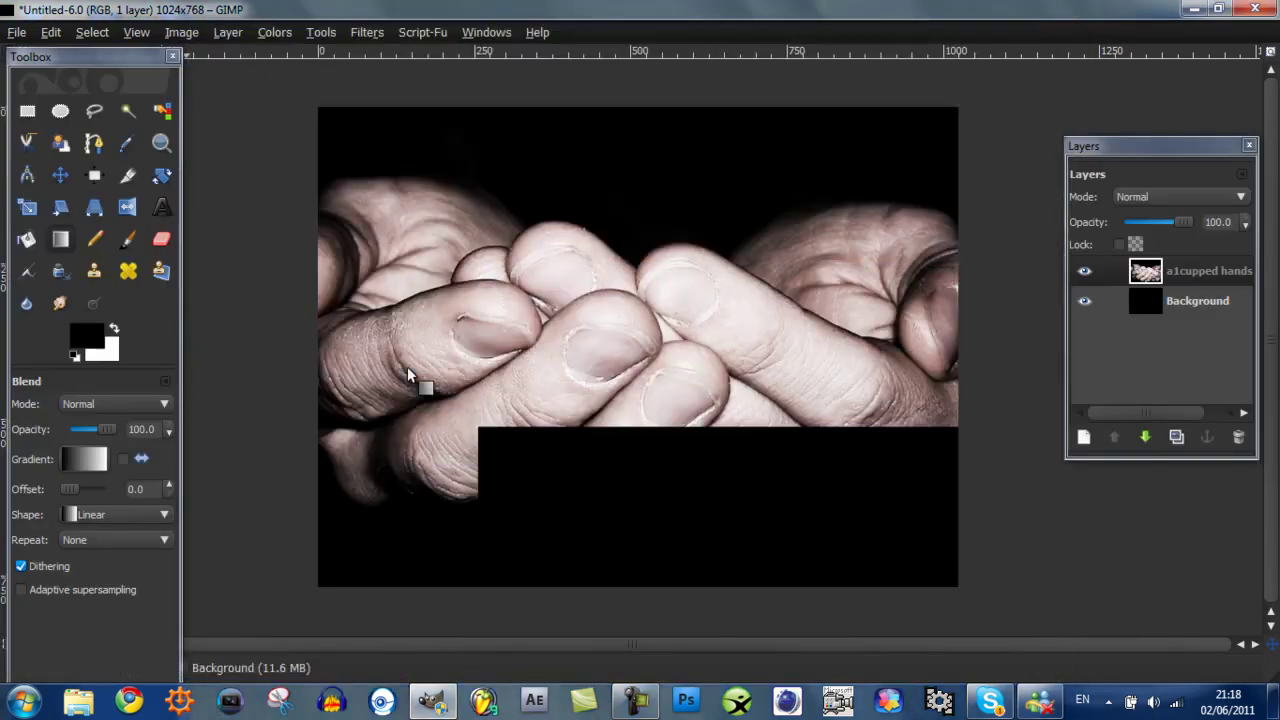
# - Shrink the hands layer from its corner and shift it toward the canvas centre
pyautogui.click(27, 207)
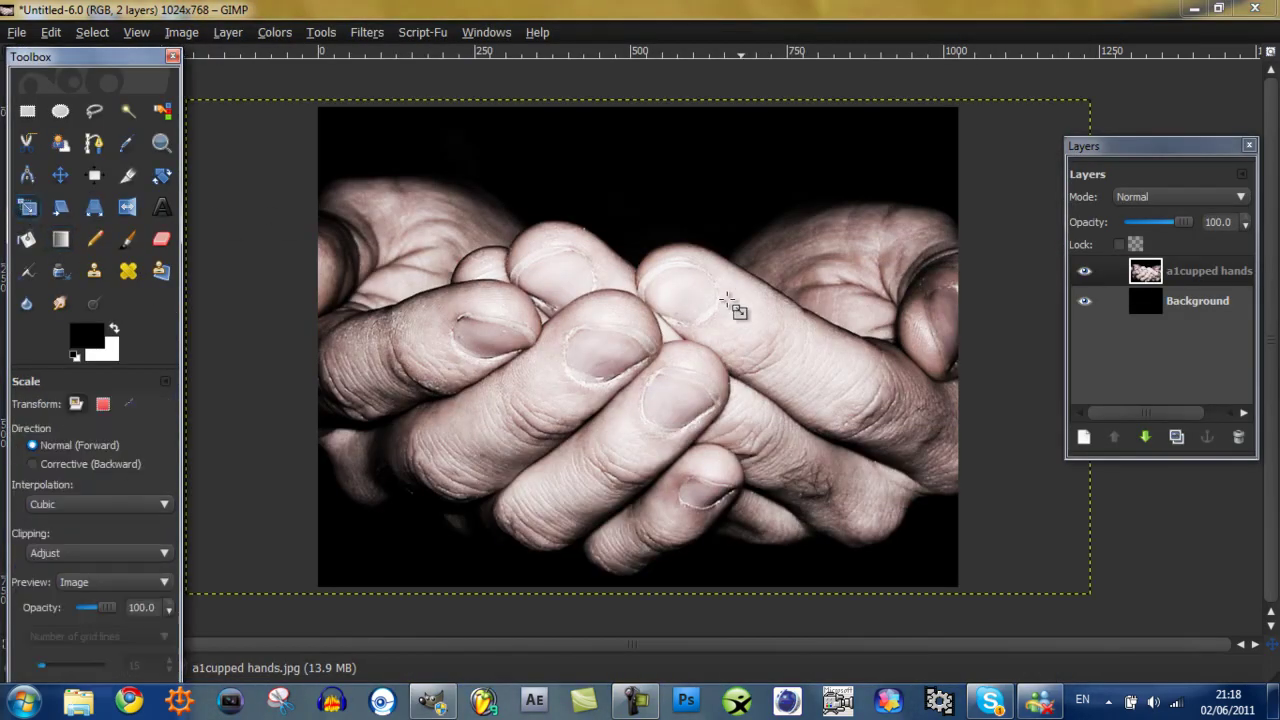
pyautogui.click(737, 305)
pyautogui.moveTo(1018, 137); pyautogui.dragTo(784, 266)
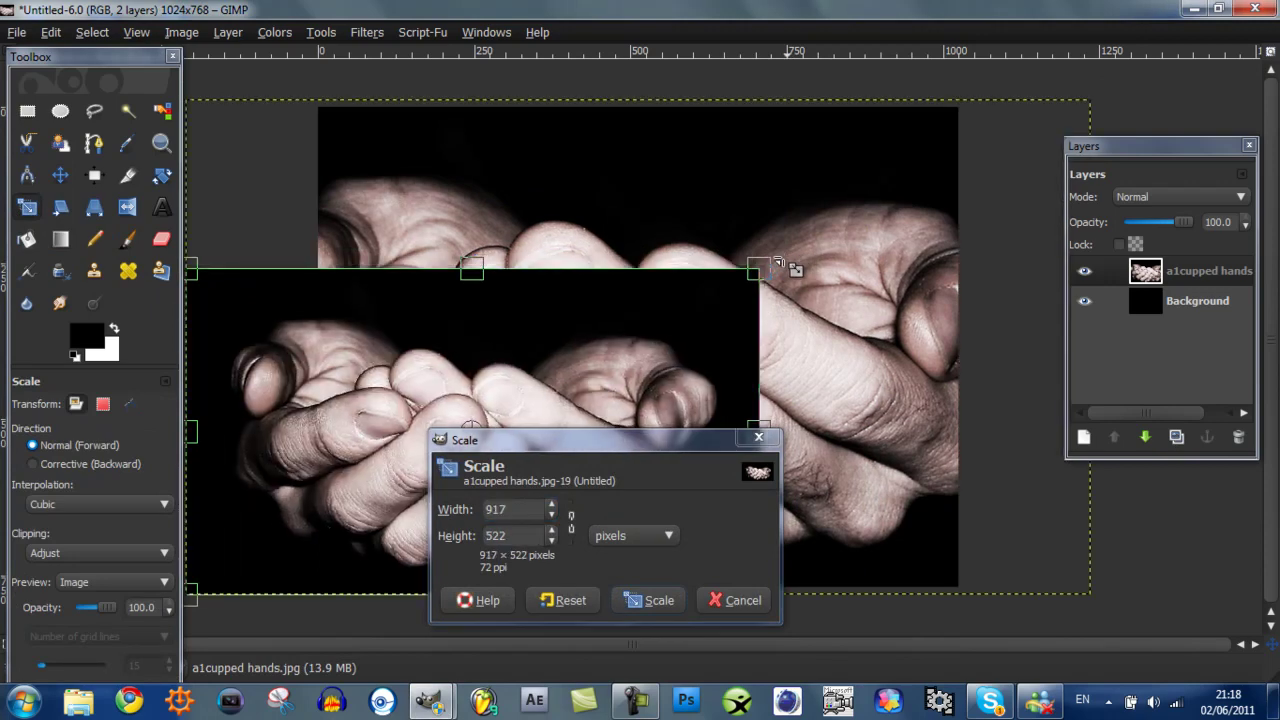
pyautogui.moveTo(473, 428); pyautogui.dragTo(672, 402)
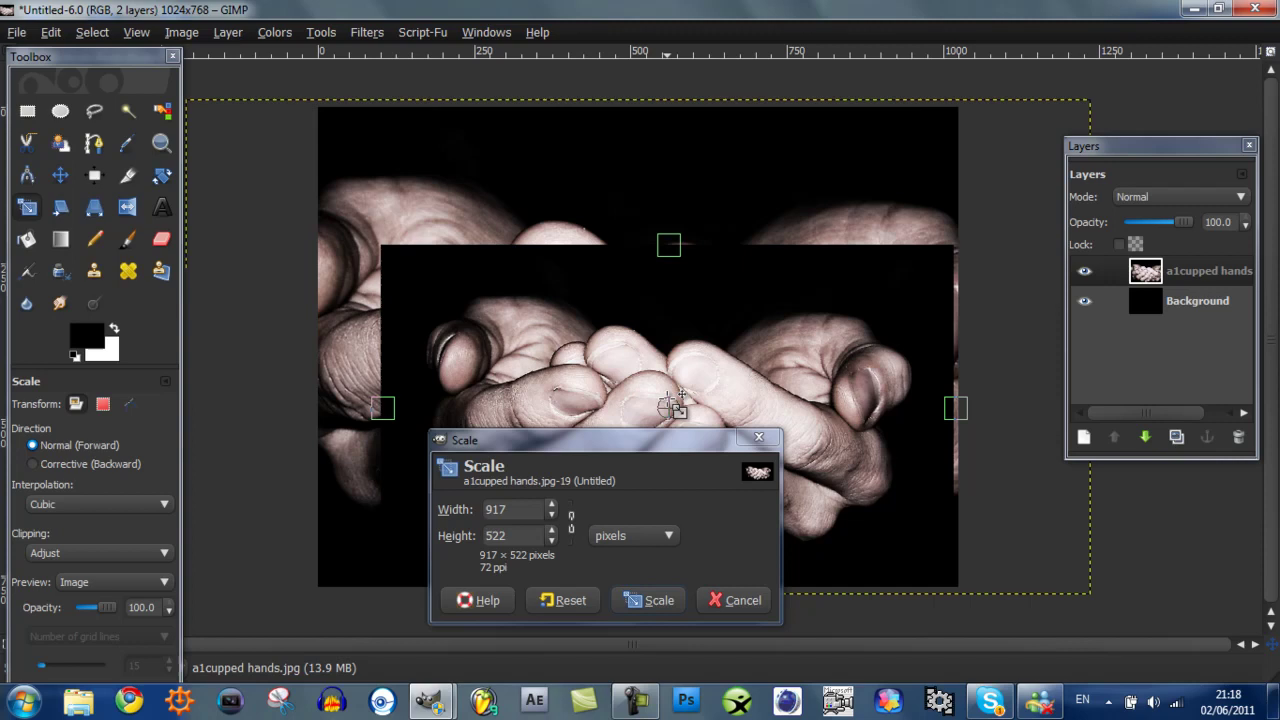
pyautogui.moveTo(672, 402); pyautogui.dragTo(648, 405)
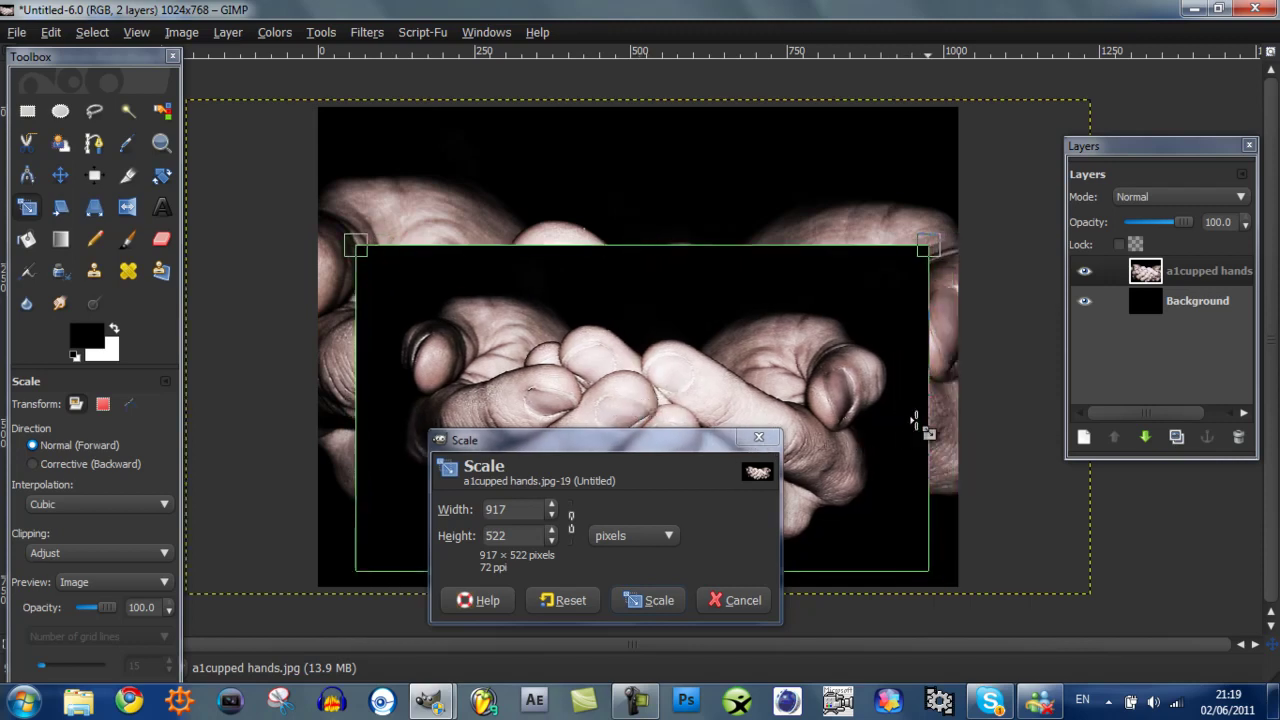
# - Fine-tune the hands layer to about 872×479 and apply the scale
pyautogui.moveTo(914, 424); pyautogui.dragTo(902, 426)
pyautogui.moveTo(628, 247); pyautogui.dragTo(630, 265)
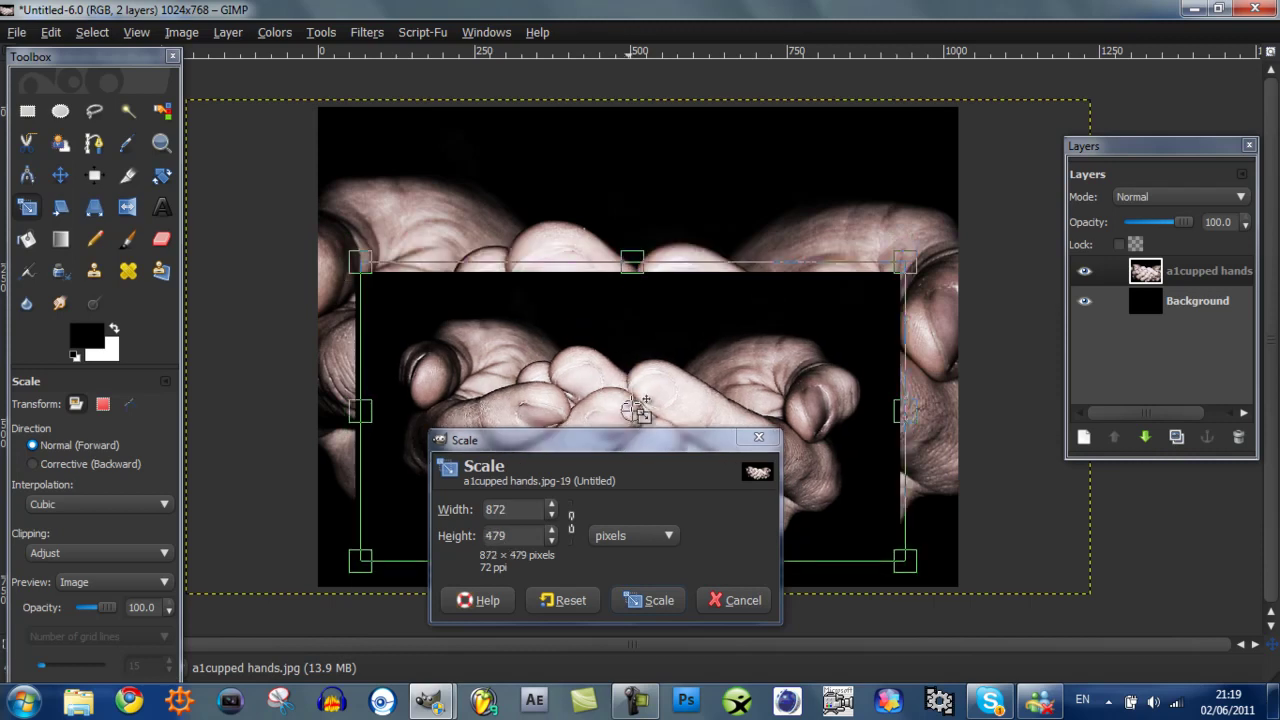
pyautogui.moveTo(636, 408); pyautogui.dragTo(636, 398)
pyautogui.click(633, 598)
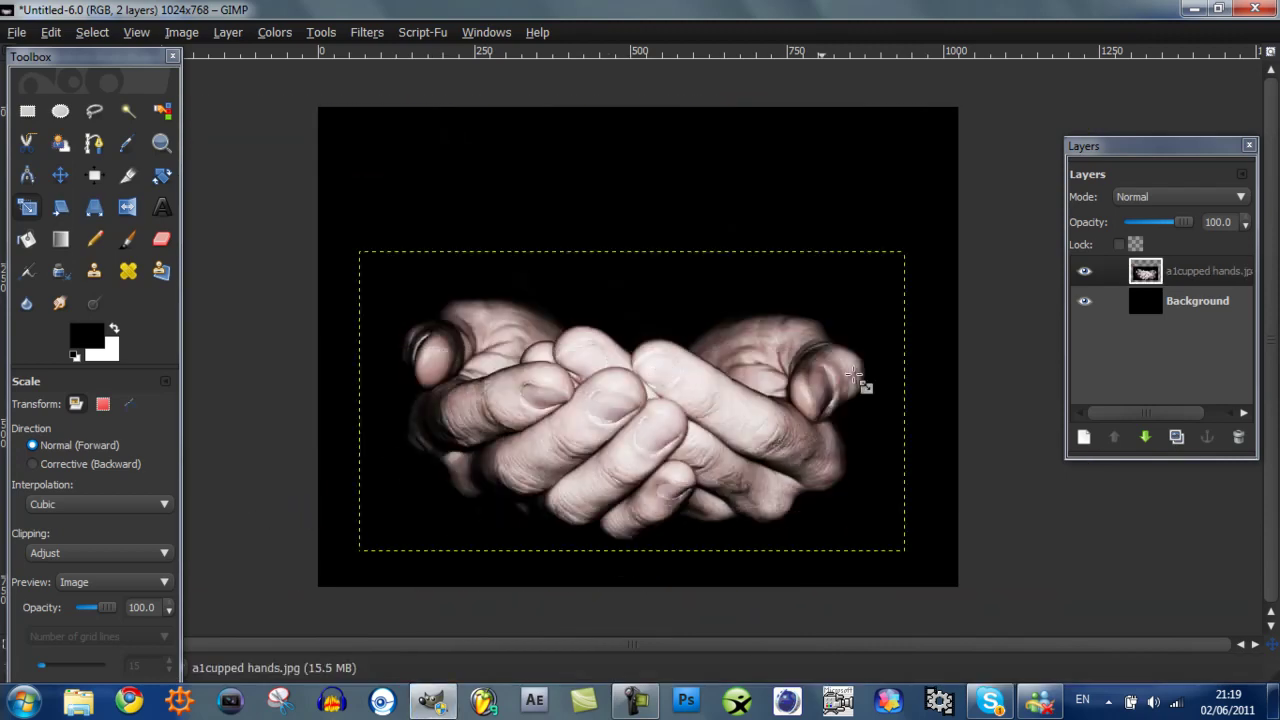
pyautogui.click(17, 33)
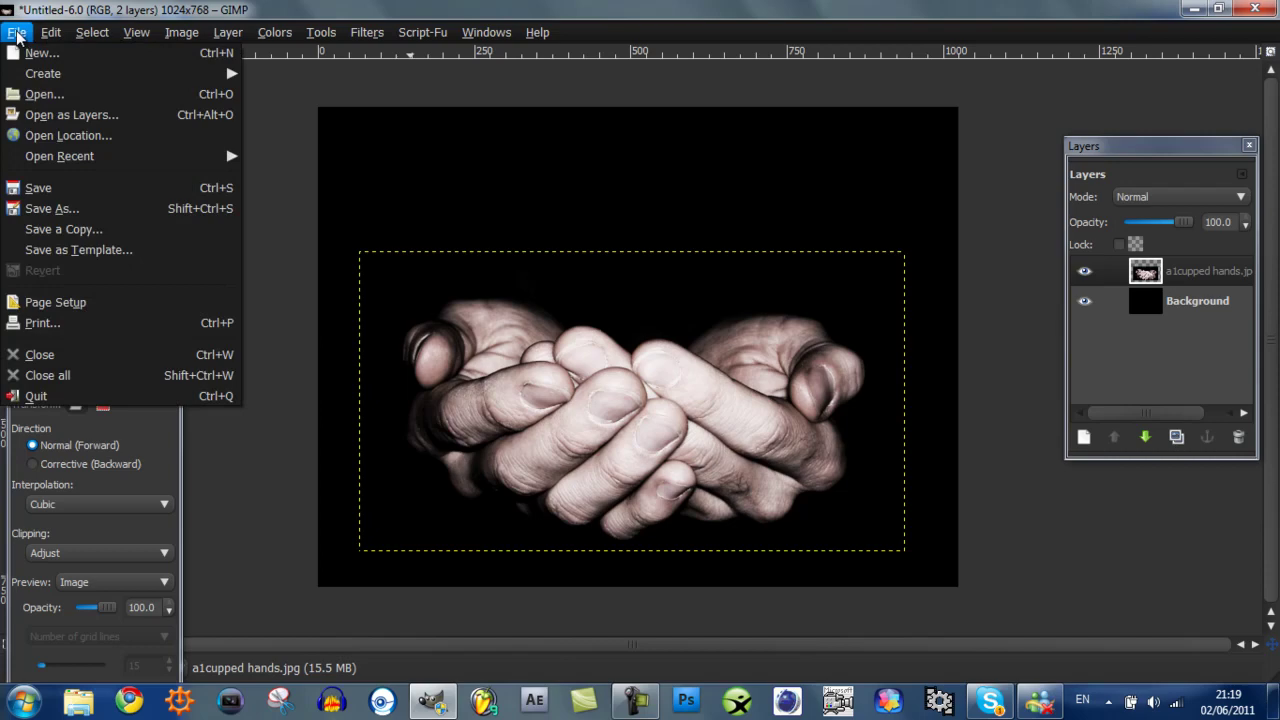
# - Open 1aearth.png as a new layer above the cupped hands
pyautogui.click(71, 118)
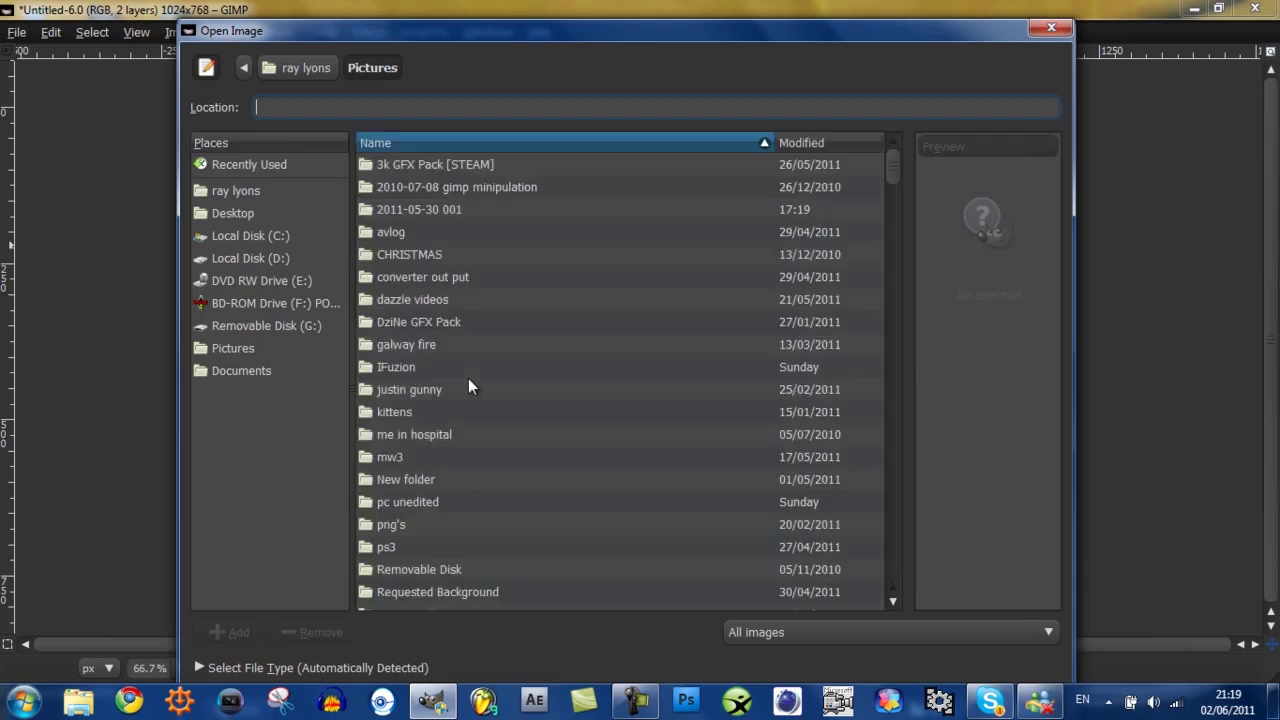
pyautogui.scroll(-2, 468, 380)
pyautogui.scroll(-5, 468, 380)
pyautogui.click(468, 382)
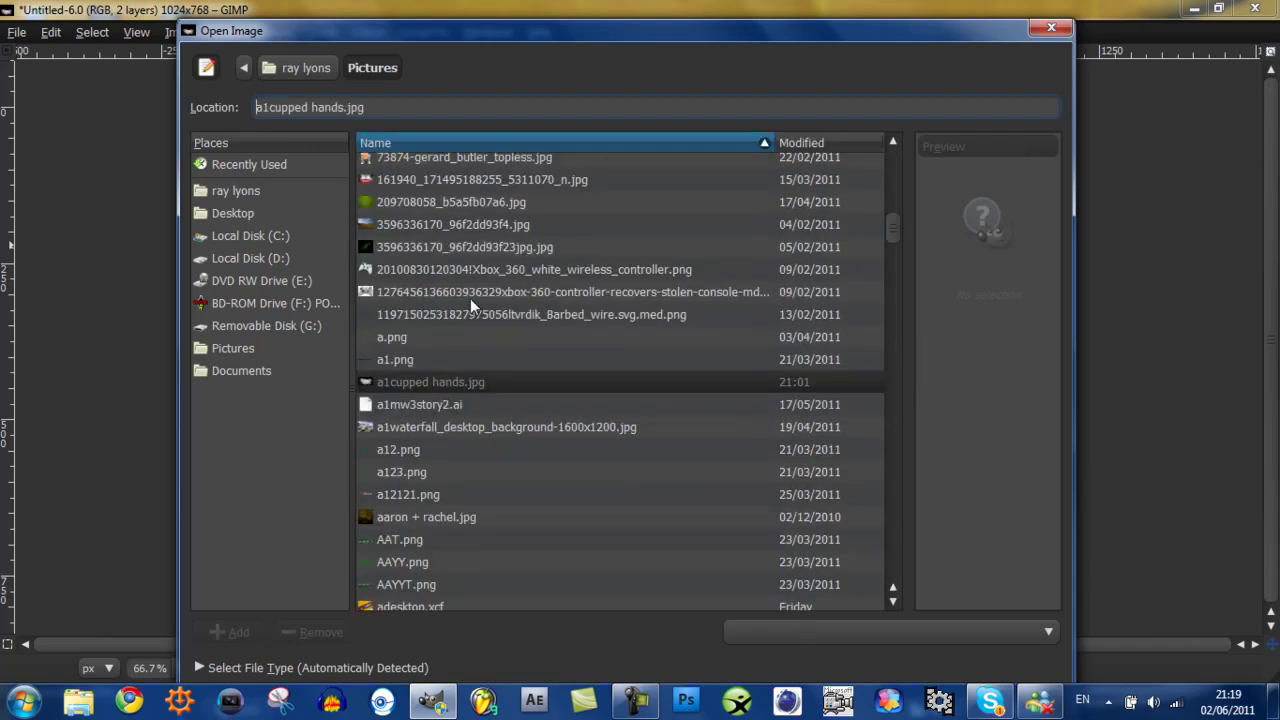
pyautogui.scroll(4, 404, 386)
pyautogui.scroll(3, 393, 376)
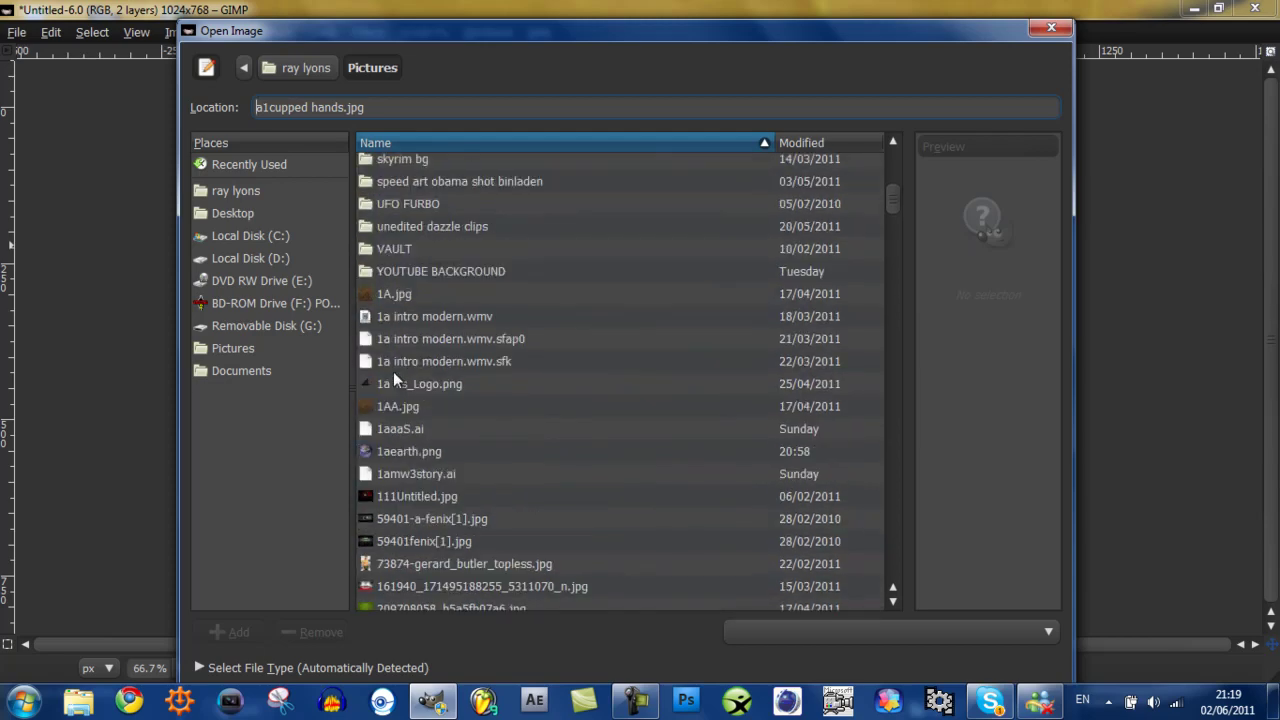
pyautogui.doubleClick(394, 452)
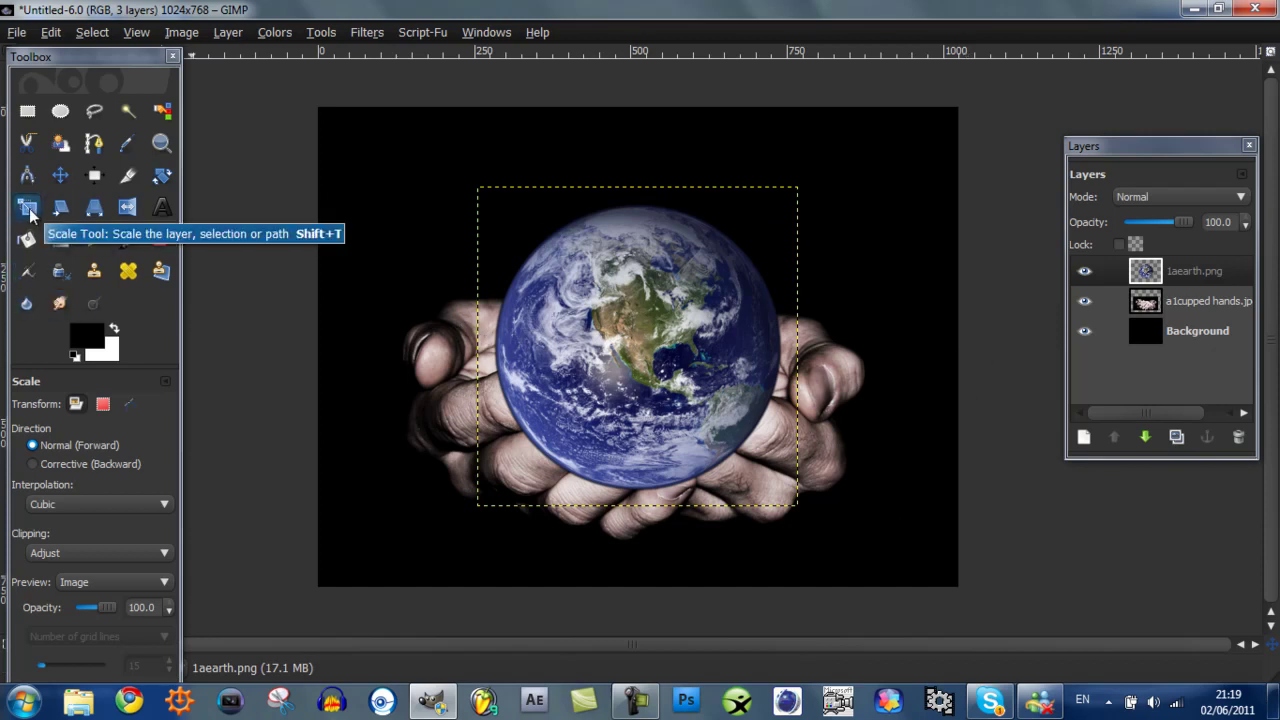
# - Enlarge the earth layer to 622×649 and move it down-left onto the palms
pyautogui.click(659, 376)
pyautogui.moveTo(797, 189); pyautogui.dragTo(862, 106)
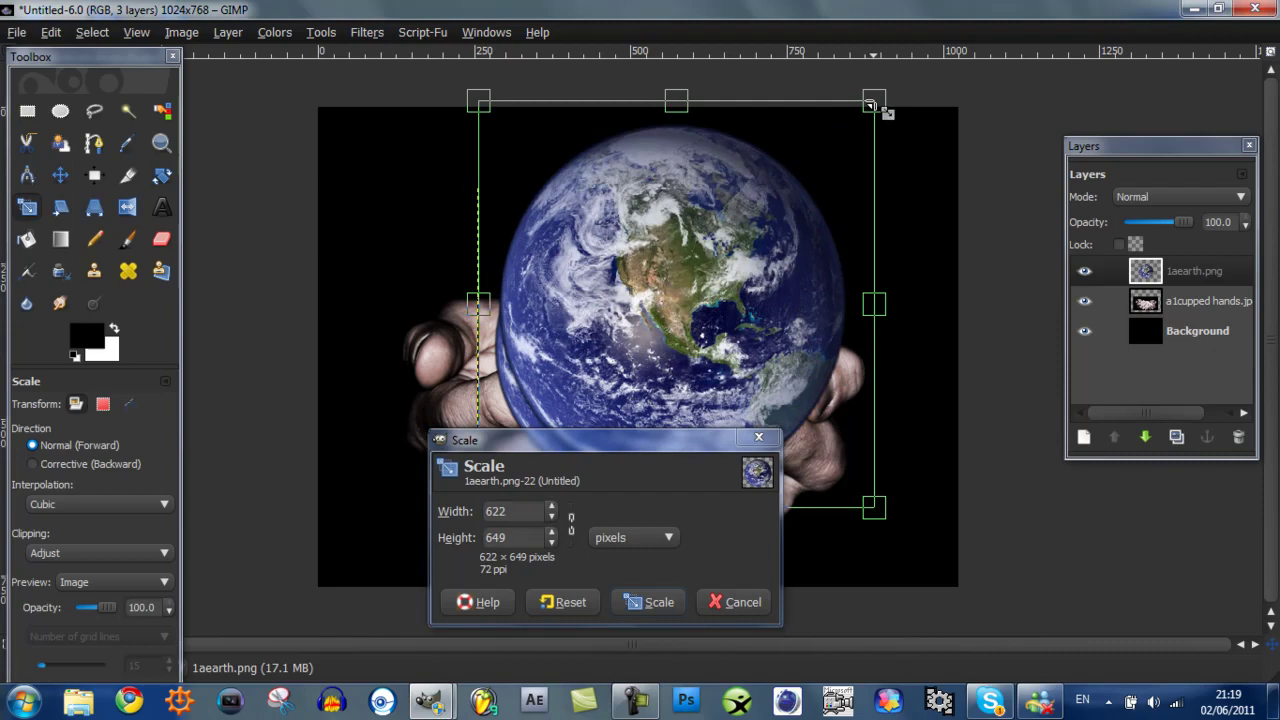
pyautogui.moveTo(862, 106); pyautogui.dragTo(879, 102)
pyautogui.click(650, 602)
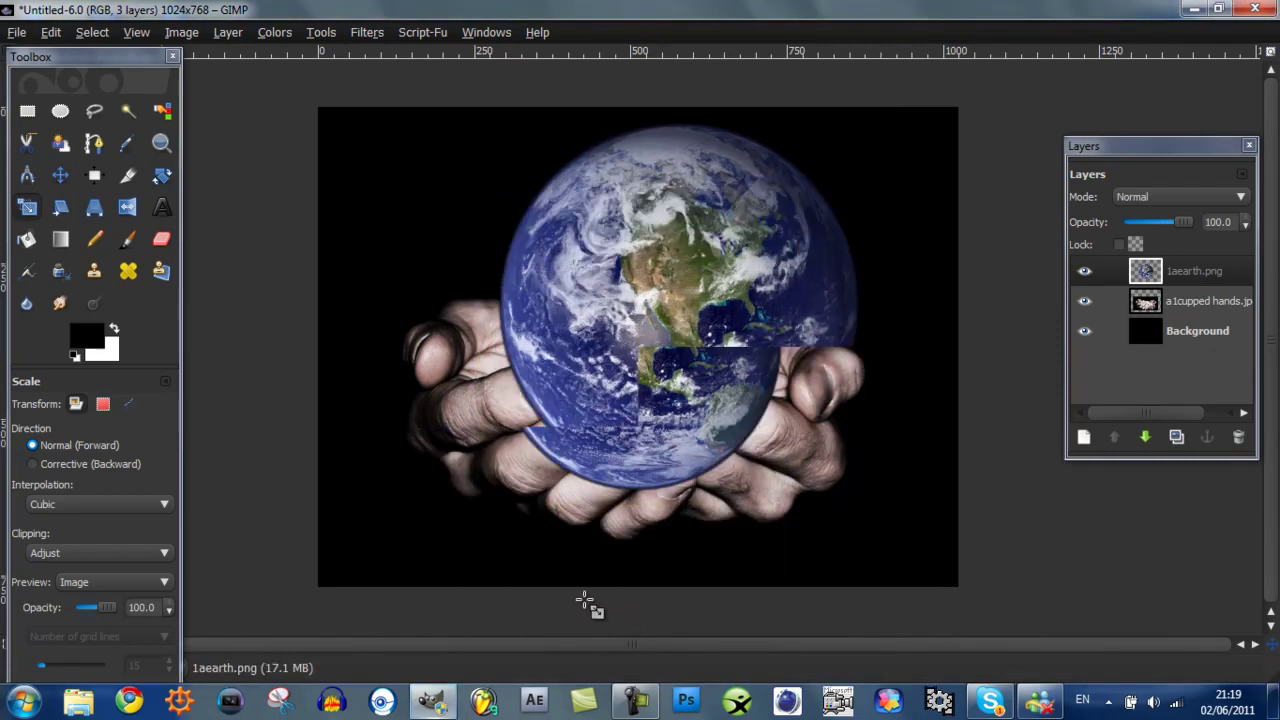
pyautogui.click(60, 175)
pyautogui.moveTo(705, 330)
pyautogui.mouseDown()
pyautogui.moveTo(688, 357)
pyautogui.moveTo(692, 342)
pyautogui.mouseUp()
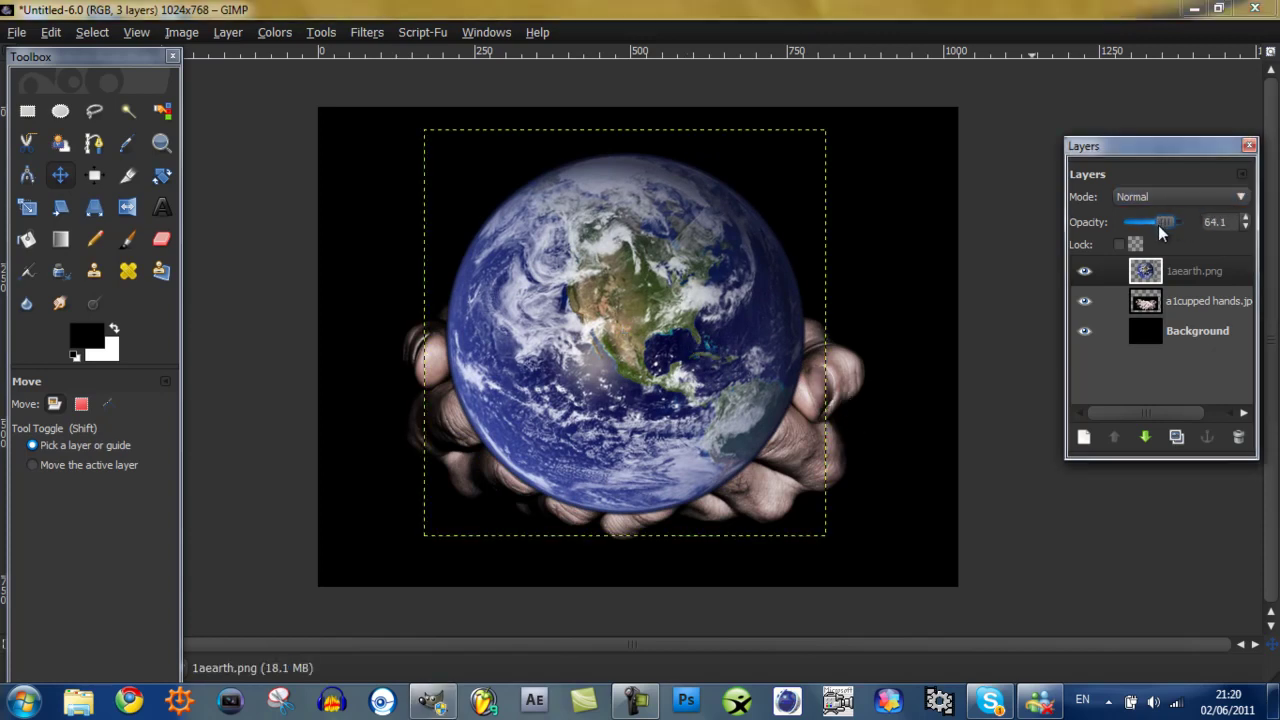
# - Lower the earth layer's opacity to about 53% in the Layers dialog
pyautogui.moveTo(1183, 224); pyautogui.dragTo(1150, 226)
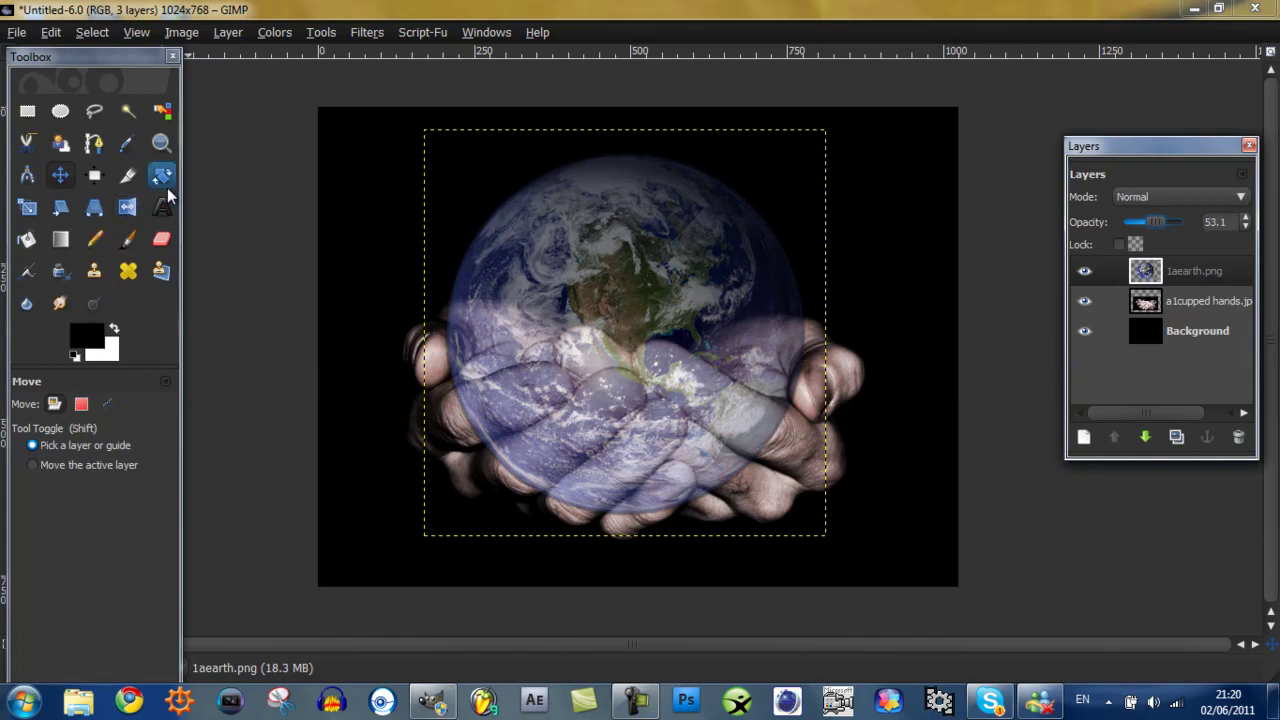
# - Zoom in on the fingers where they overlap the earth
pyautogui.click(161, 232)
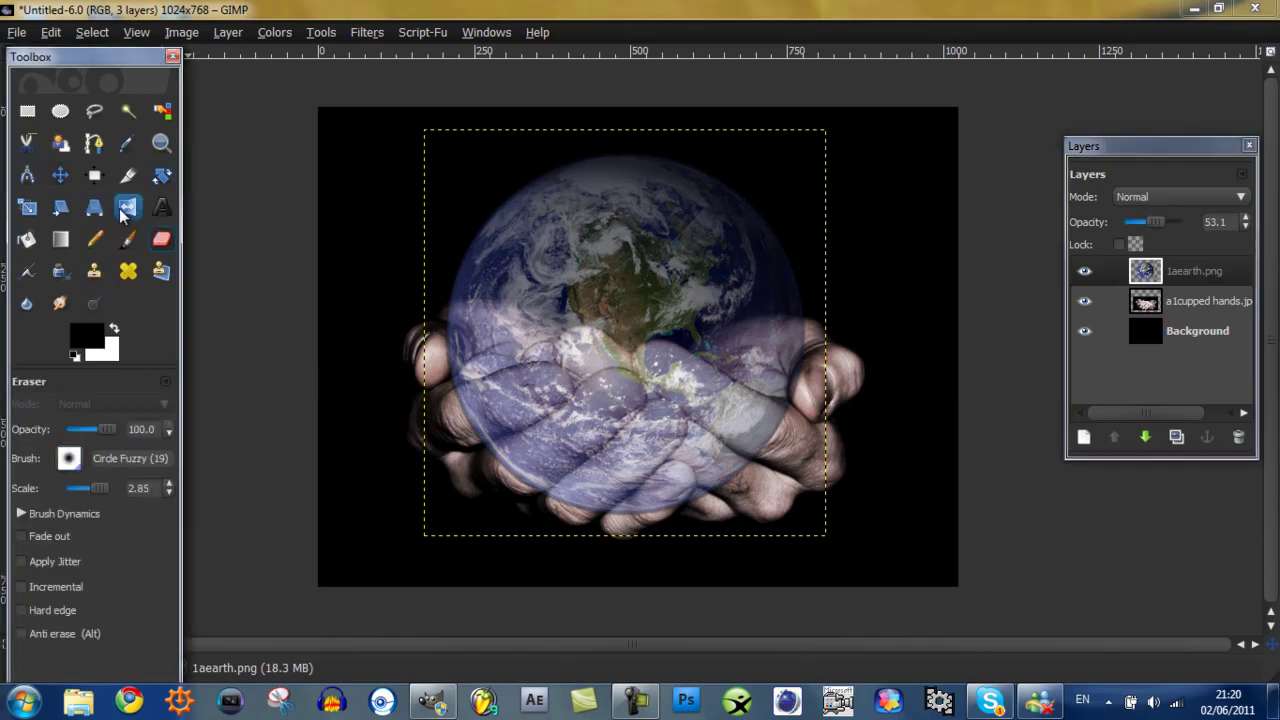
pyautogui.click(161, 143)
pyautogui.click(288, 385)
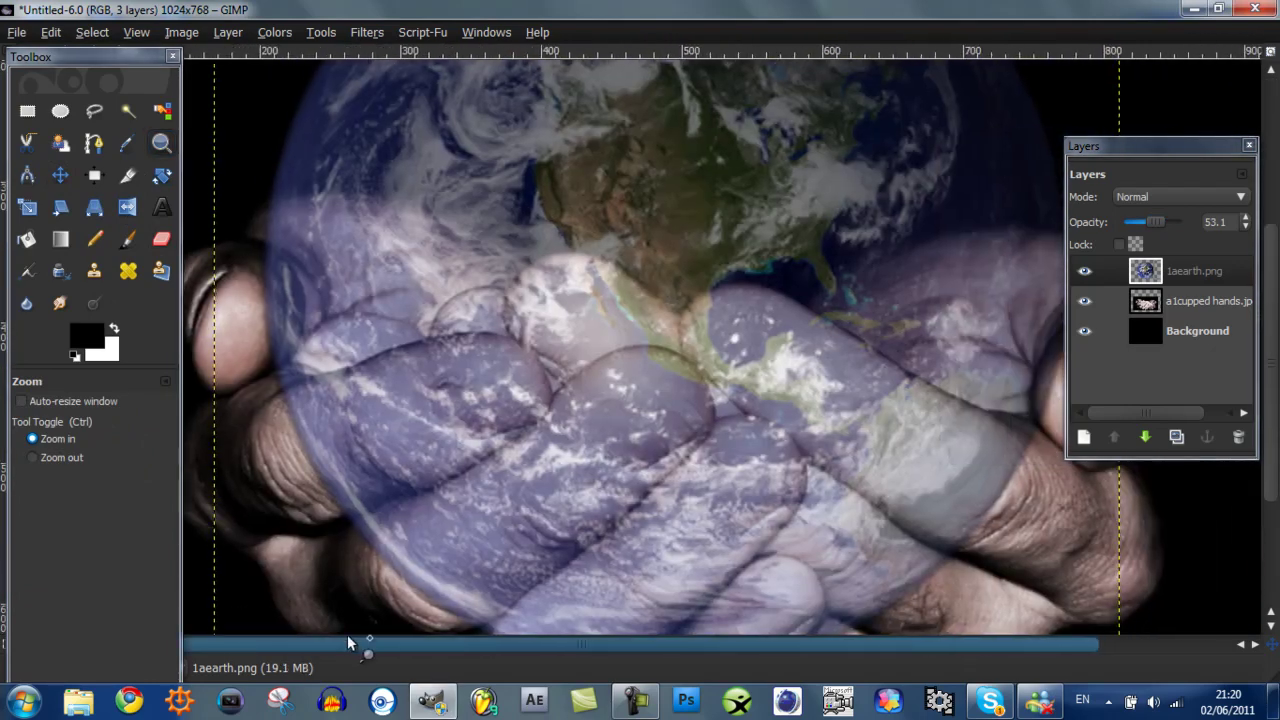
pyautogui.moveTo(305, 645); pyautogui.dragTo(352, 634)
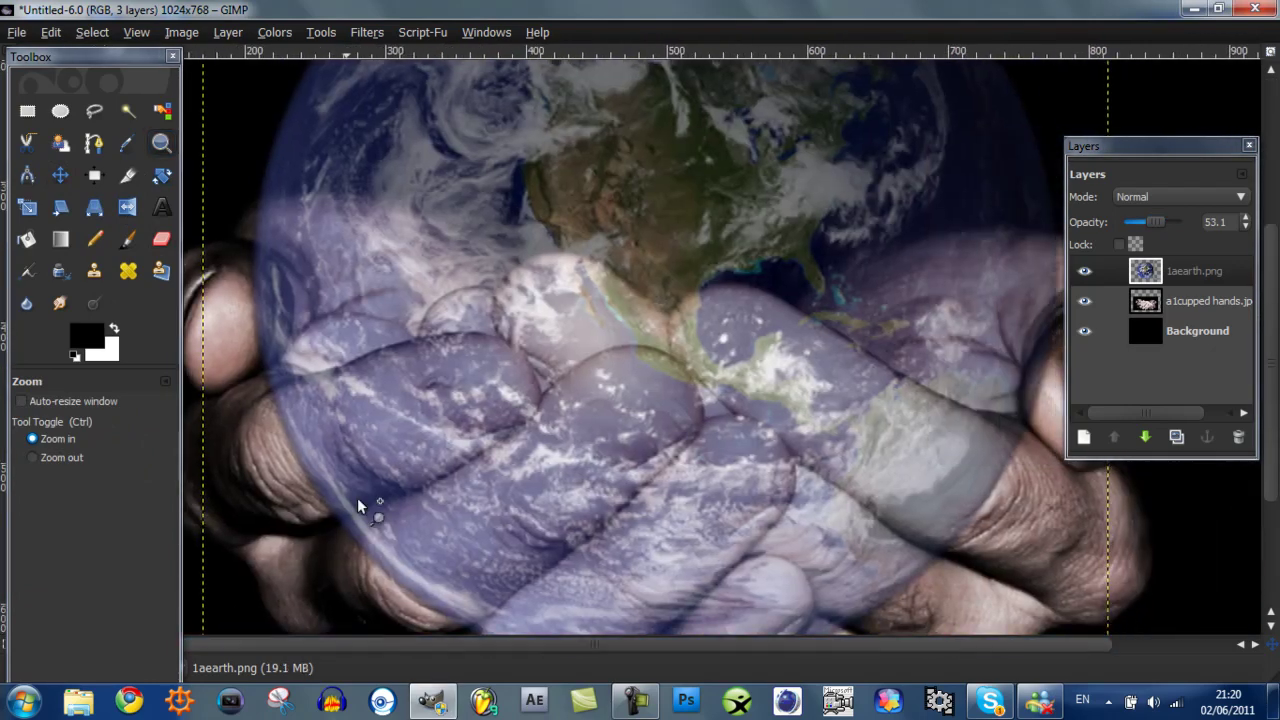
pyautogui.keyDown('ctrl'); pyautogui.click(405, 435); pyautogui.keyUp('ctrl')
pyautogui.click(405, 435)
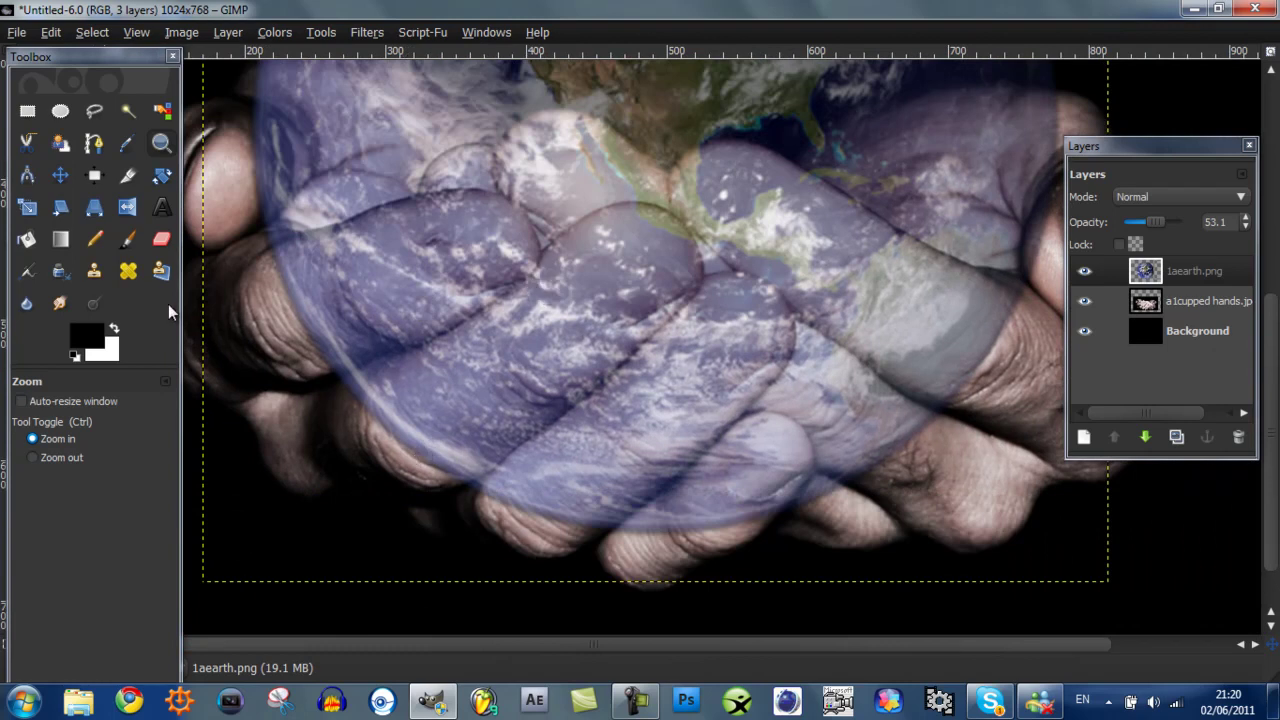
# - Set the earth layer's opacity to 48.4
pyautogui.click(1158, 226)
pyautogui.moveTo(1158, 226); pyautogui.dragTo(1154, 226)
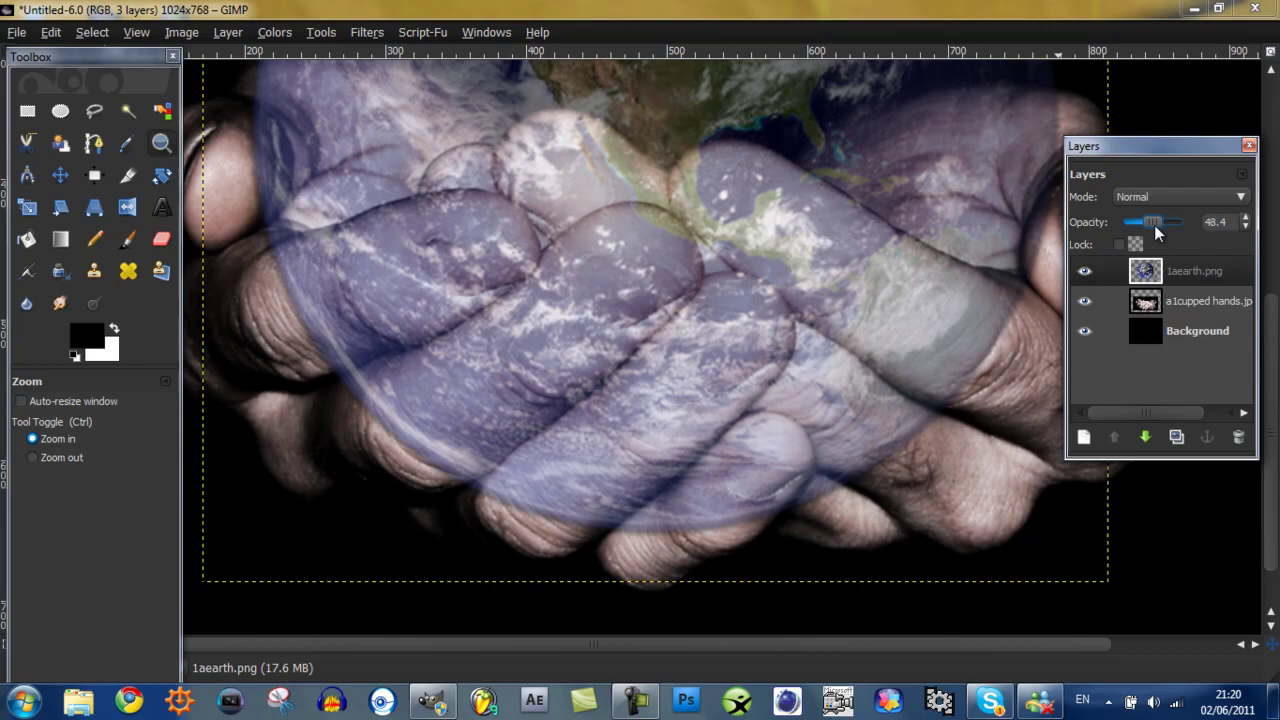
pyautogui.click(166, 244)
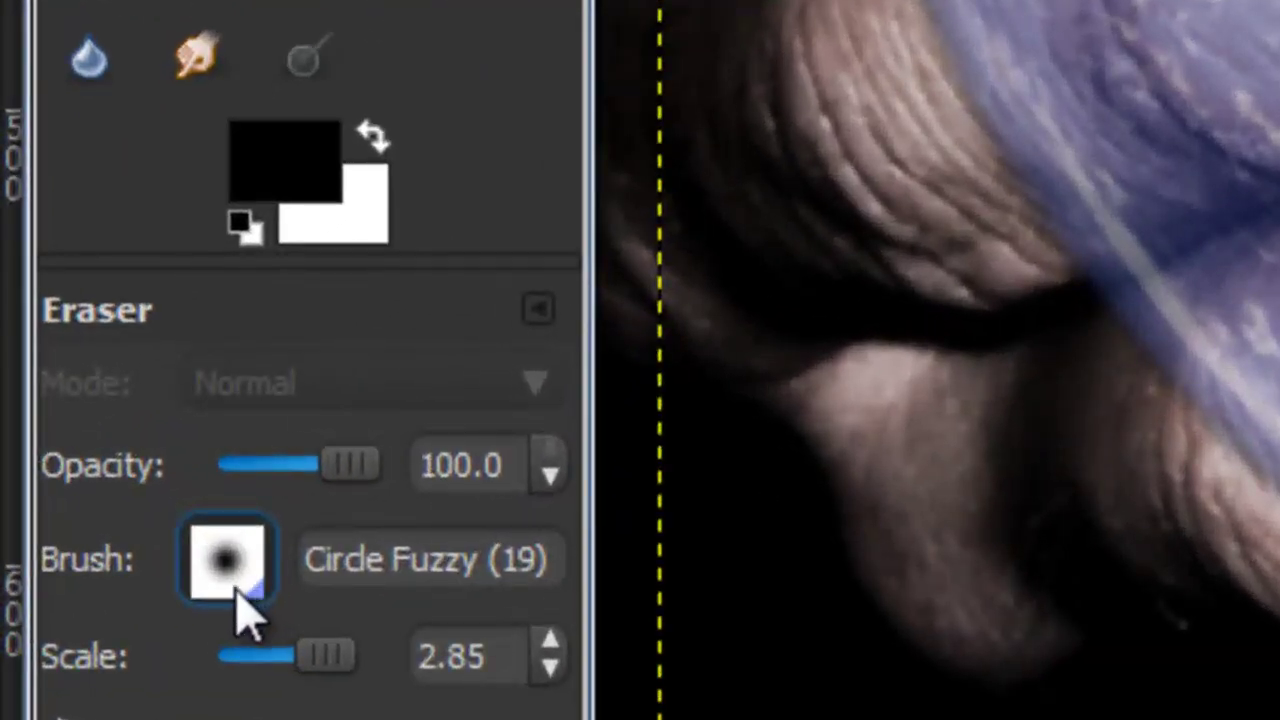
# - Give the eraser the hard Circle (13) brush at scale 4.56
pyautogui.click(238, 592)
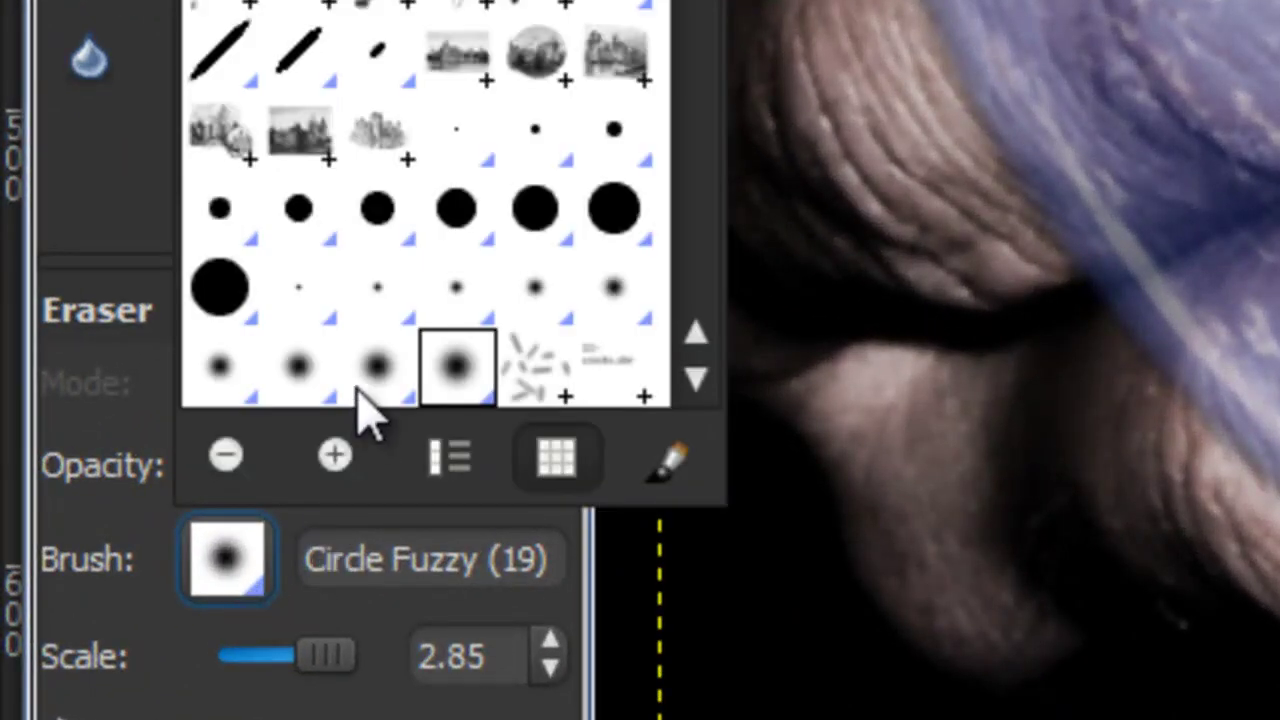
pyautogui.click(463, 232)
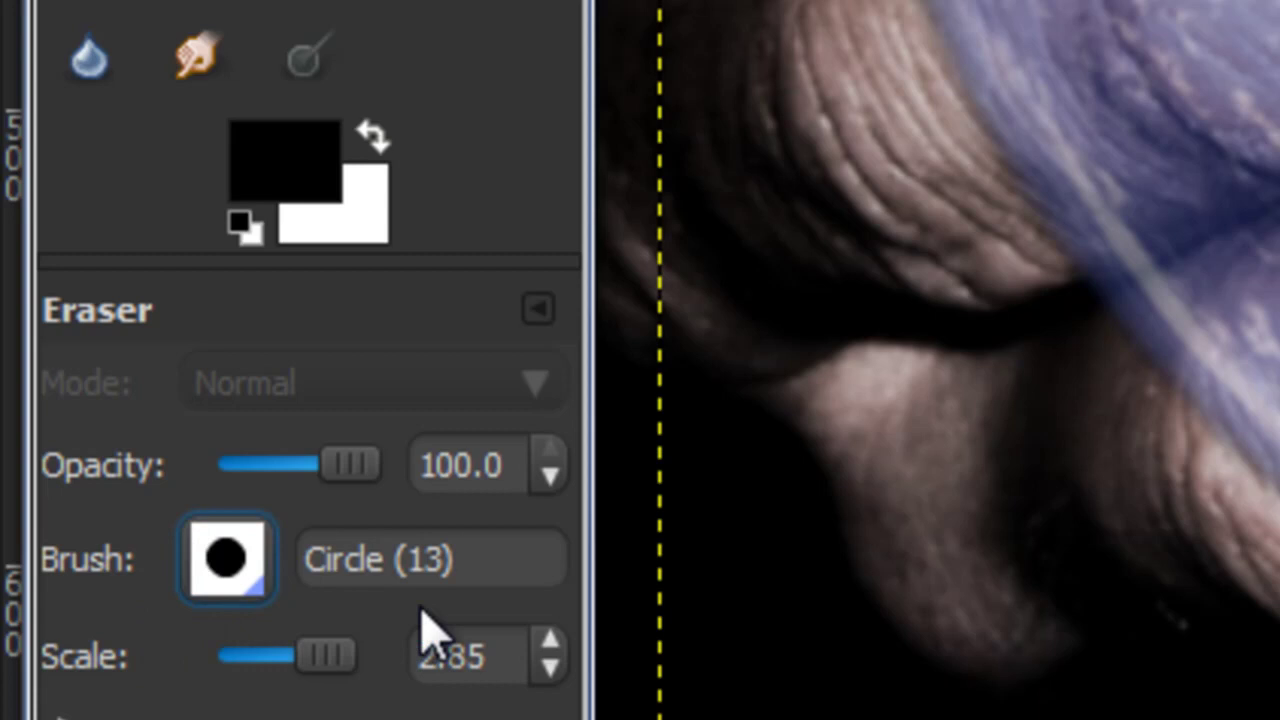
pyautogui.click(358, 679)
pyautogui.click(355, 664)
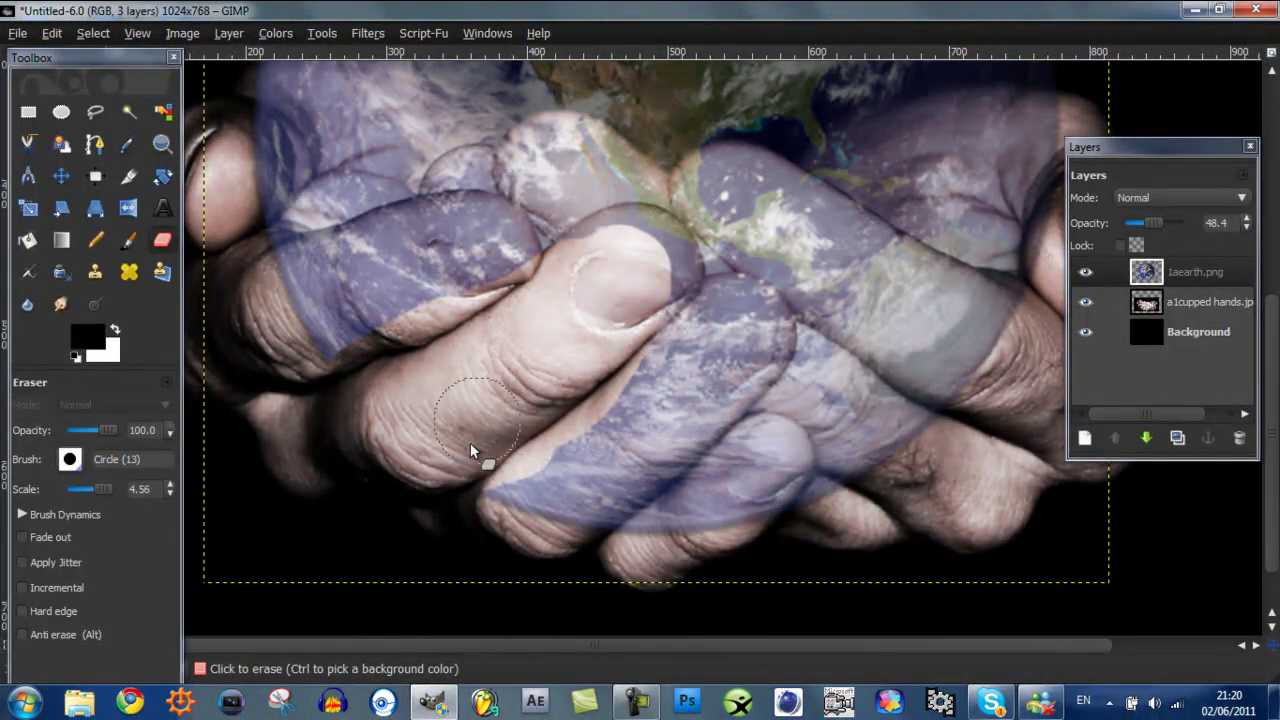
# - Erase the globe from the middle and right-hand fingers and the meeting thumbs
pyautogui.moveTo(481, 460); pyautogui.dragTo(564, 483)
pyautogui.moveTo(652, 506)
pyautogui.mouseDown()
pyautogui.moveTo(905, 487)
pyautogui.moveTo(480, 464)
pyautogui.moveTo(663, 409)
pyautogui.moveTo(678, 354)
pyautogui.mouseUp()
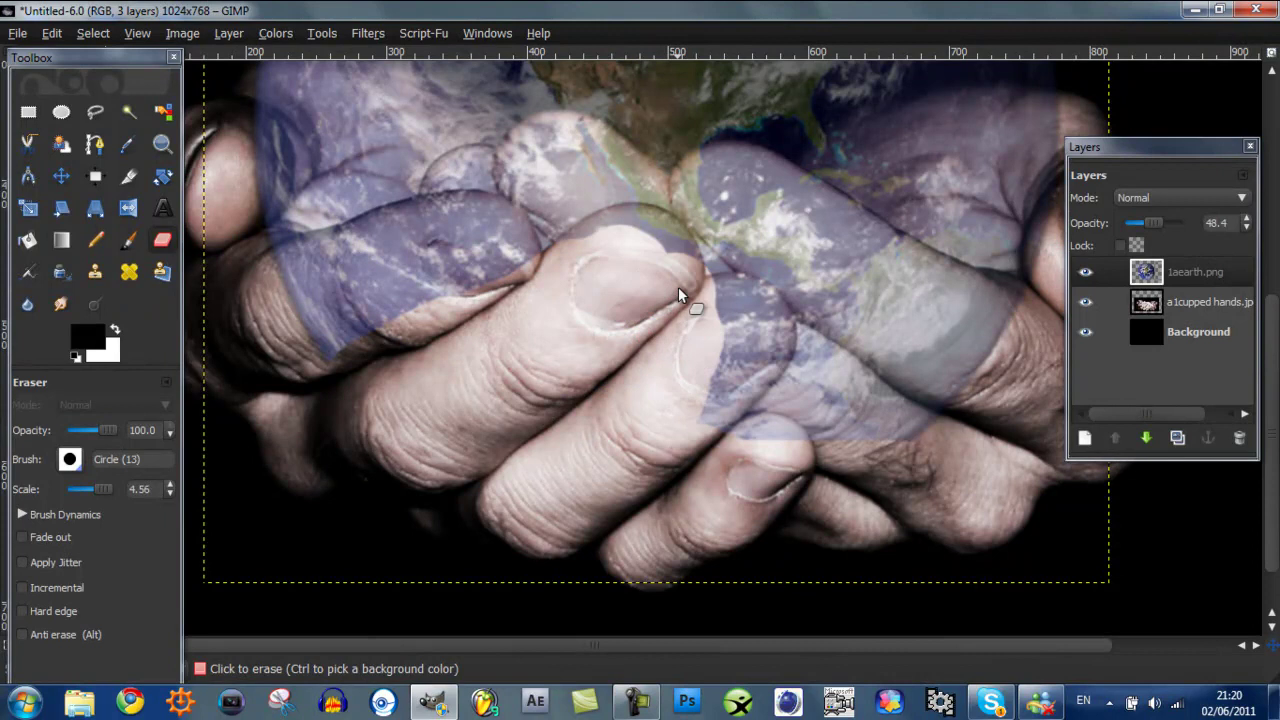
pyautogui.moveTo(678, 286)
pyautogui.mouseDown()
pyautogui.moveTo(686, 257)
pyautogui.moveTo(729, 300)
pyautogui.moveTo(704, 433)
pyautogui.moveTo(921, 387)
pyautogui.mouseUp()
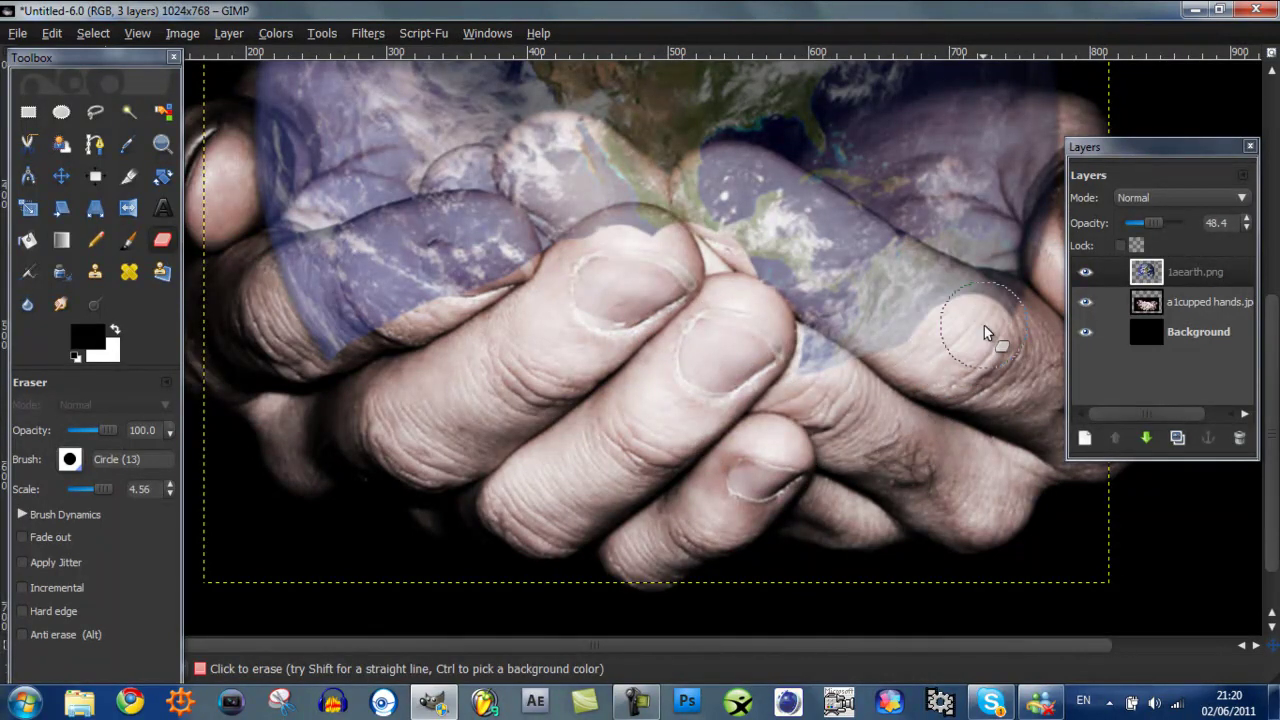
pyautogui.moveTo(941, 332)
pyautogui.mouseDown()
pyautogui.moveTo(850, 300)
pyautogui.moveTo(777, 353)
pyautogui.moveTo(758, 314)
pyautogui.mouseUp()
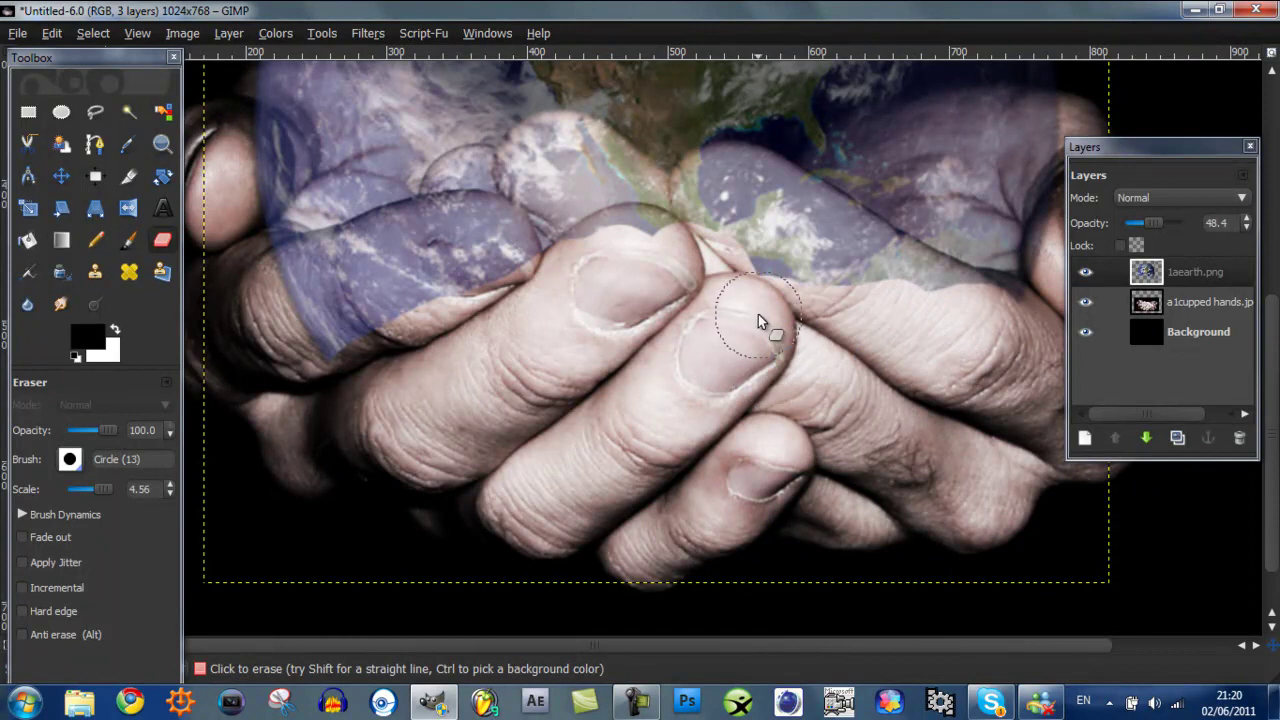
pyautogui.click(712, 207)
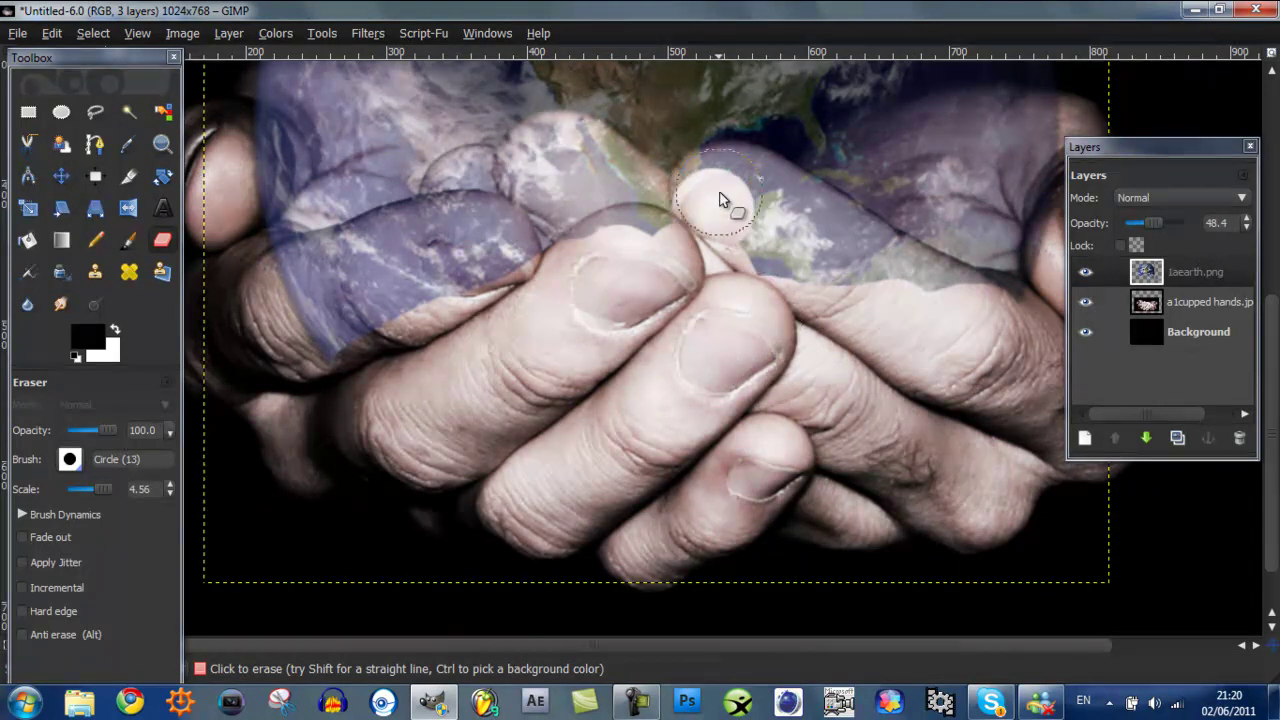
pyautogui.moveTo(720, 198)
pyautogui.mouseDown()
pyautogui.moveTo(803, 240)
pyautogui.moveTo(823, 262)
pyautogui.moveTo(800, 280)
pyautogui.moveTo(851, 270)
pyautogui.mouseUp()
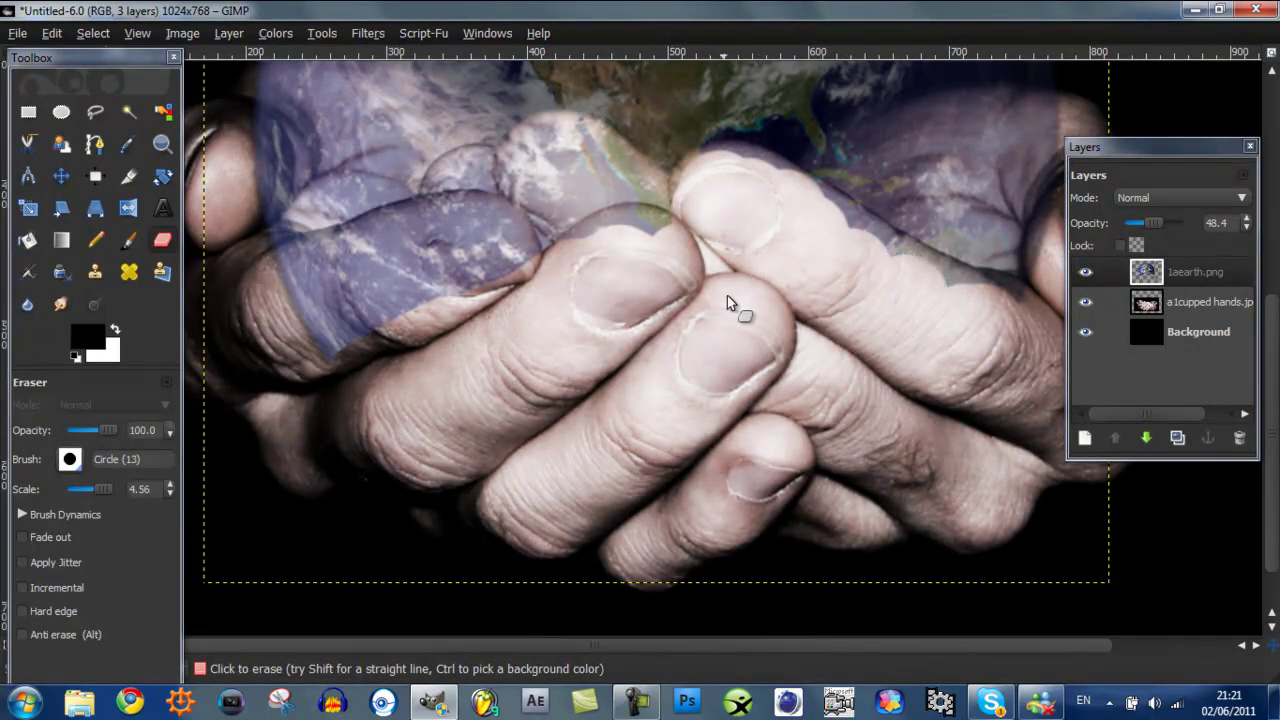
# - Erase the globe from the left thumb and fingers, then the right thumb after moving the Layers dock
pyautogui.moveTo(623, 277)
pyautogui.mouseDown()
pyautogui.moveTo(634, 251)
pyautogui.moveTo(608, 240)
pyautogui.moveTo(571, 175)
pyautogui.moveTo(660, 226)
pyautogui.mouseUp()
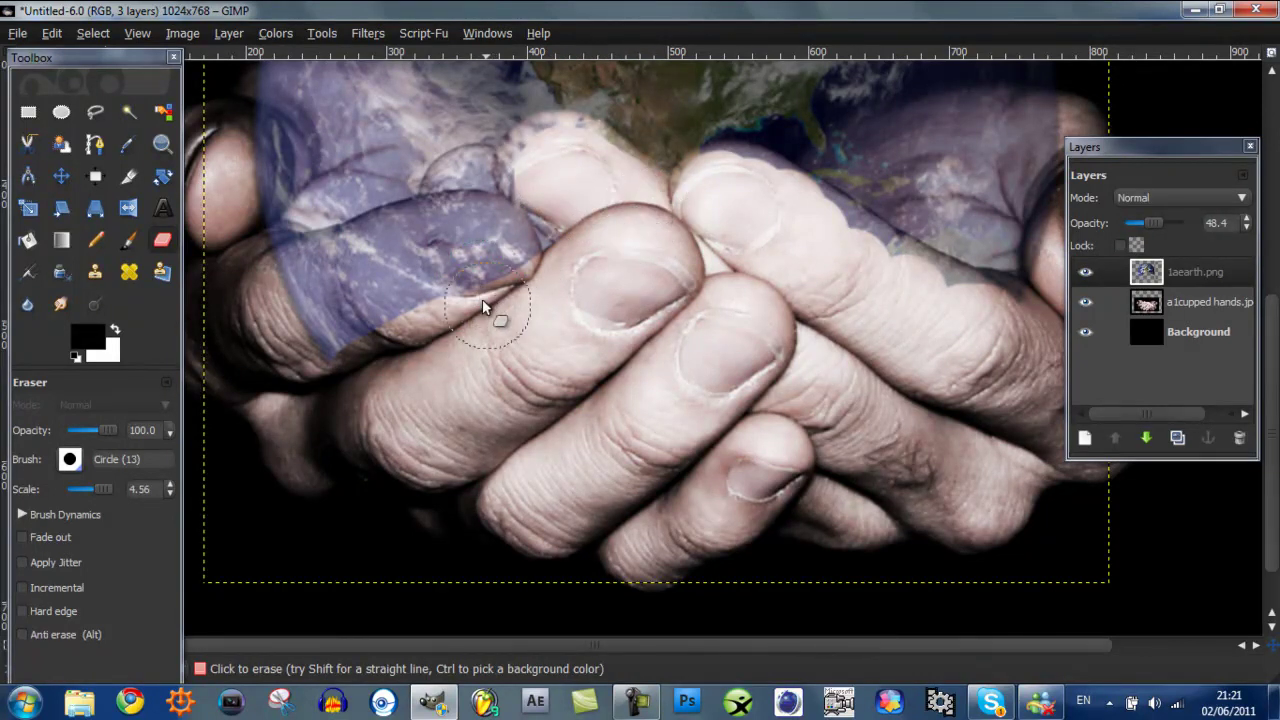
pyautogui.moveTo(482, 299); pyautogui.dragTo(471, 260)
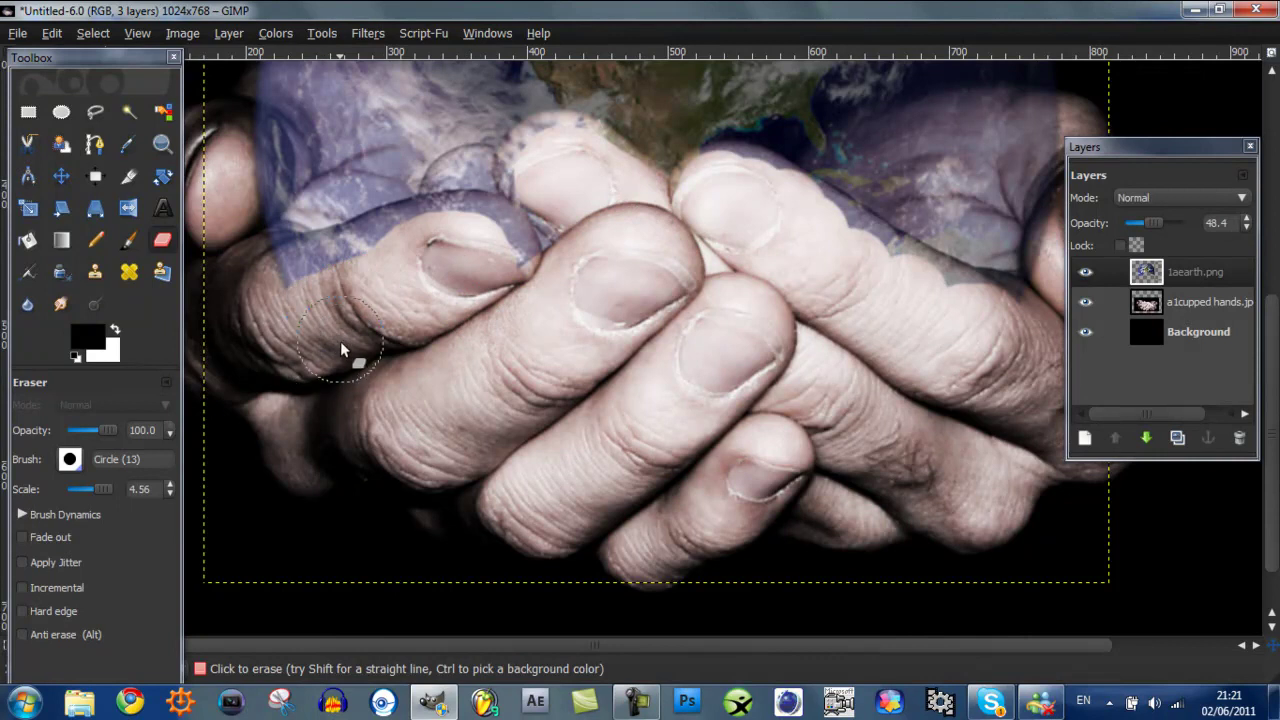
pyautogui.moveTo(340, 341)
pyautogui.mouseDown()
pyautogui.moveTo(301, 296)
pyautogui.moveTo(456, 246)
pyautogui.mouseUp()
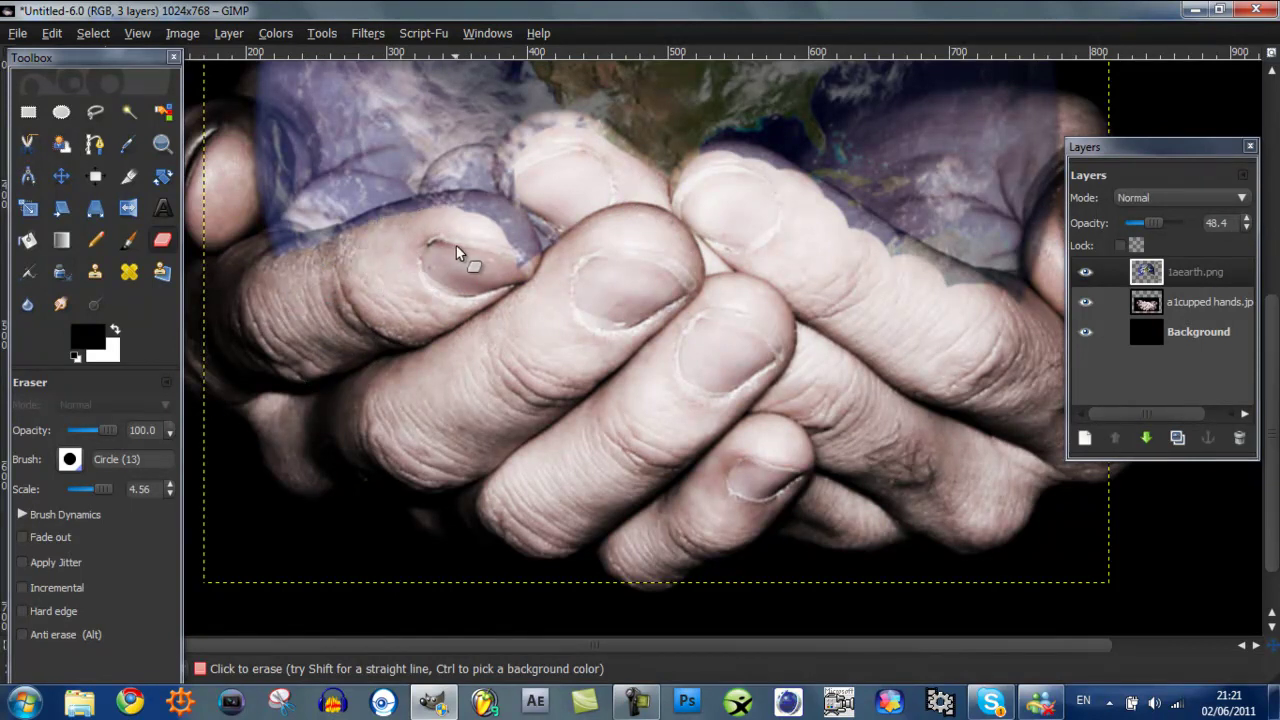
pyautogui.moveTo(464, 189); pyautogui.dragTo(531, 221)
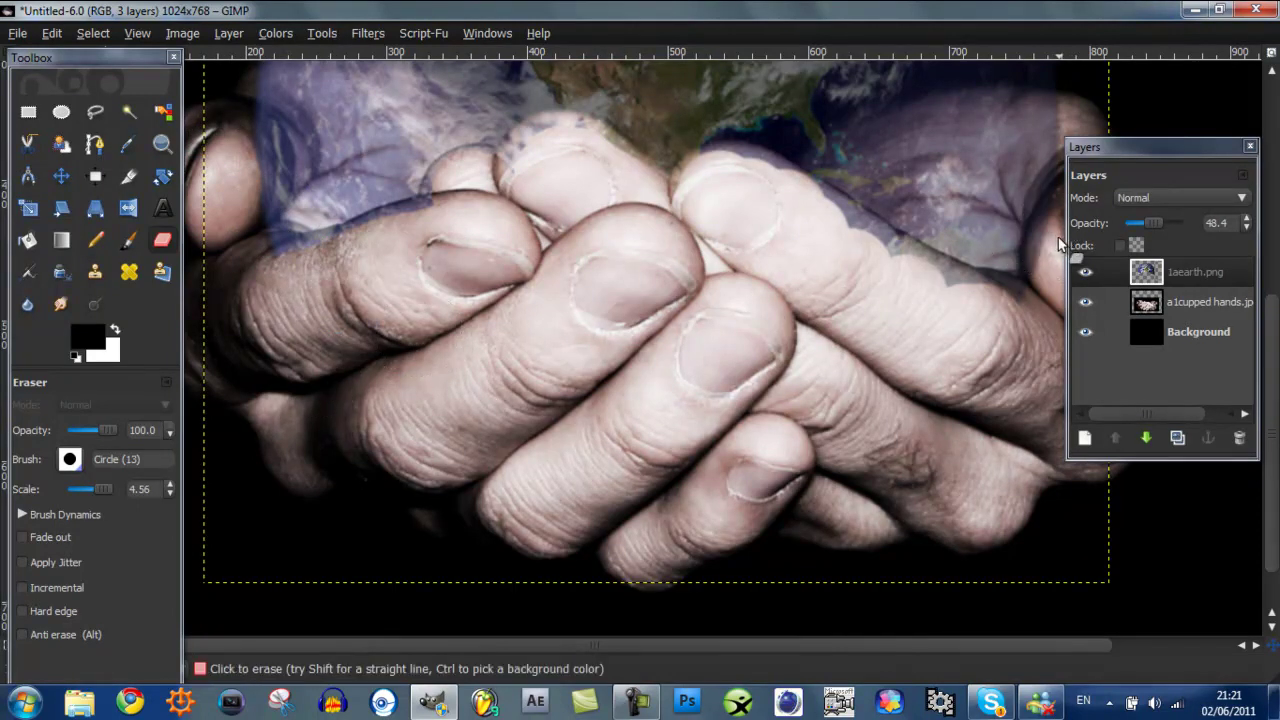
pyautogui.moveTo(1098, 150); pyautogui.dragTo(1098, 432)
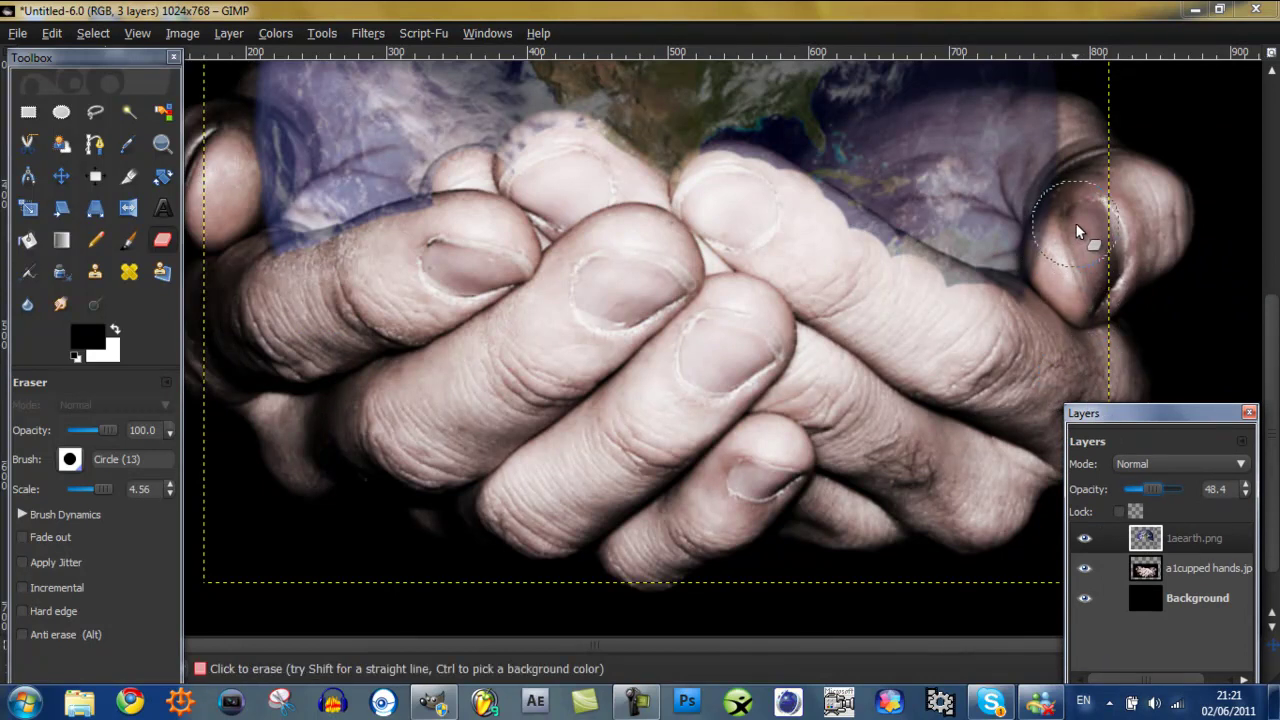
pyautogui.moveTo(1076, 224); pyautogui.dragTo(1068, 246)
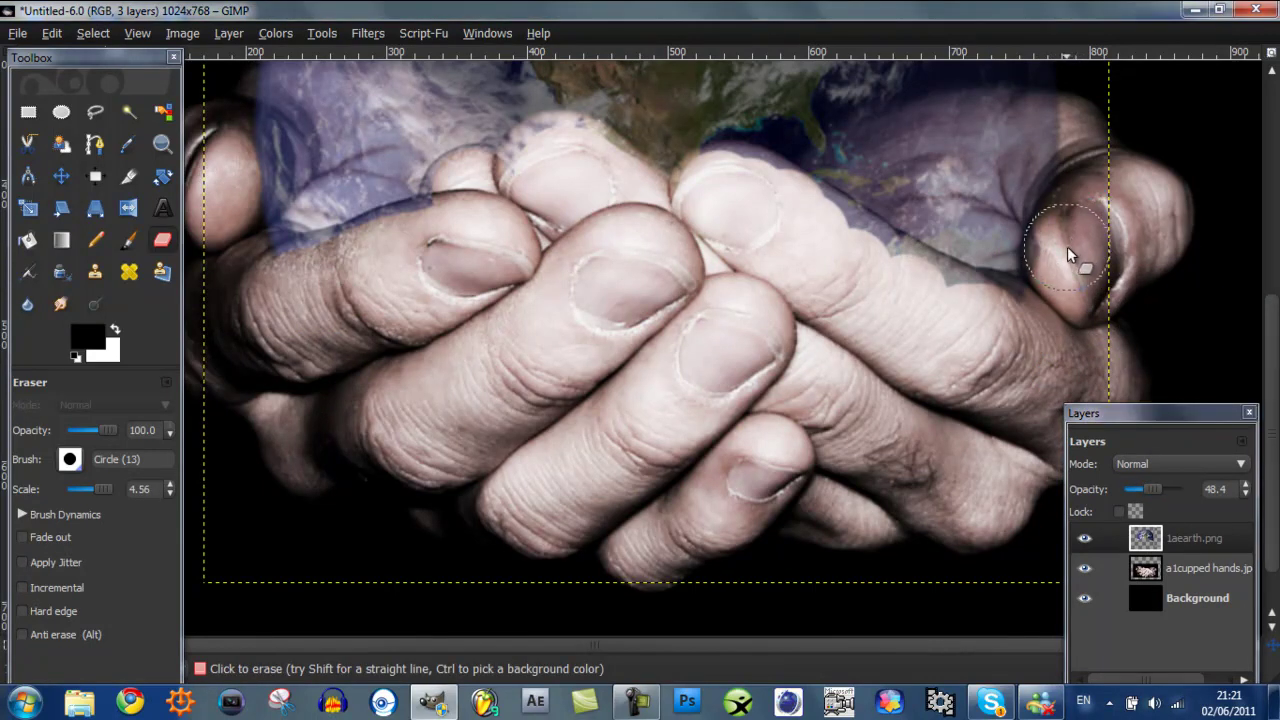
pyautogui.moveTo(1062, 288); pyautogui.dragTo(1069, 245)
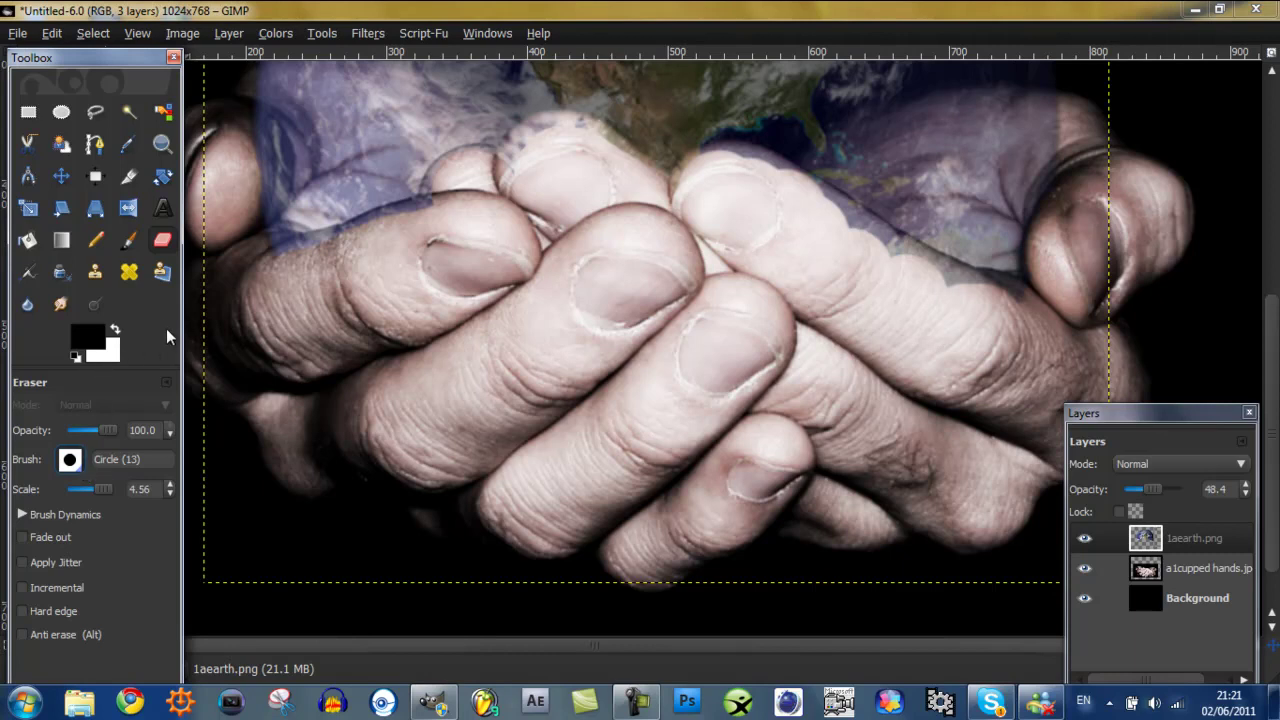
# - Switch the eraser to Circle Fuzzy (19) at scale 2.08 and soften the right finger crease
pyautogui.click(69, 459)
pyautogui.scroll(-1, 162, 316)
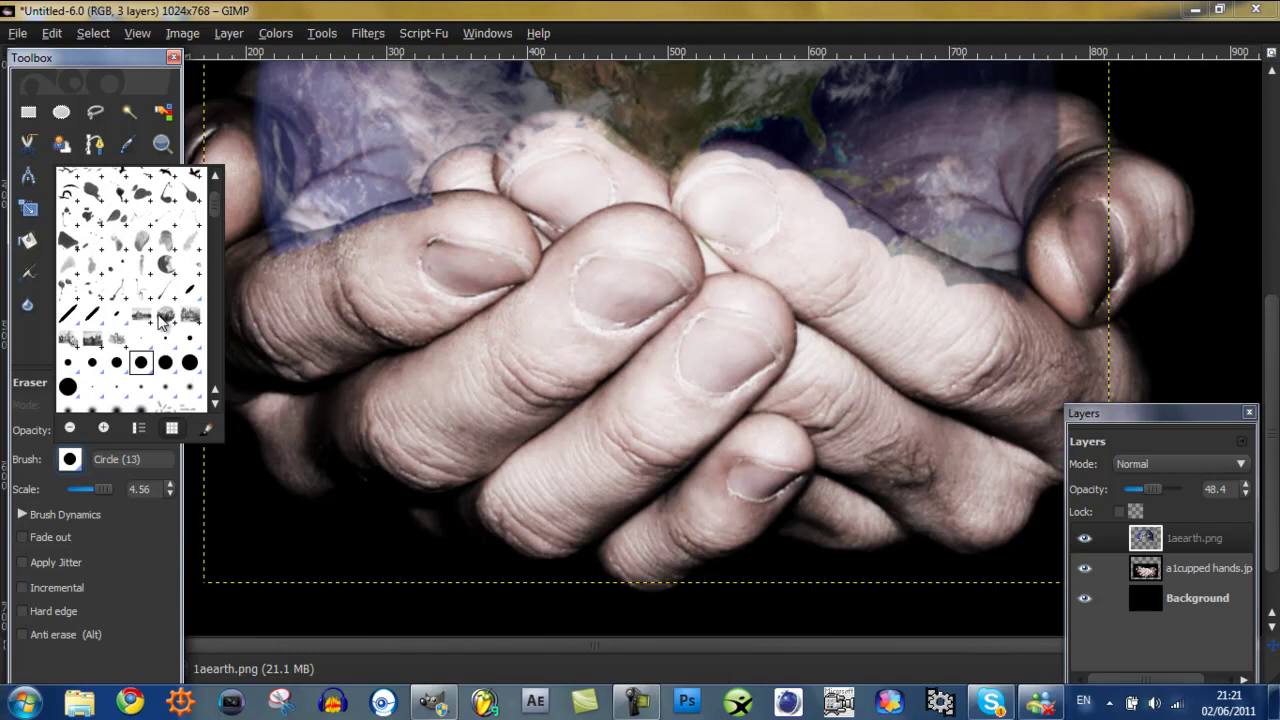
pyautogui.scroll(-1, 117, 320)
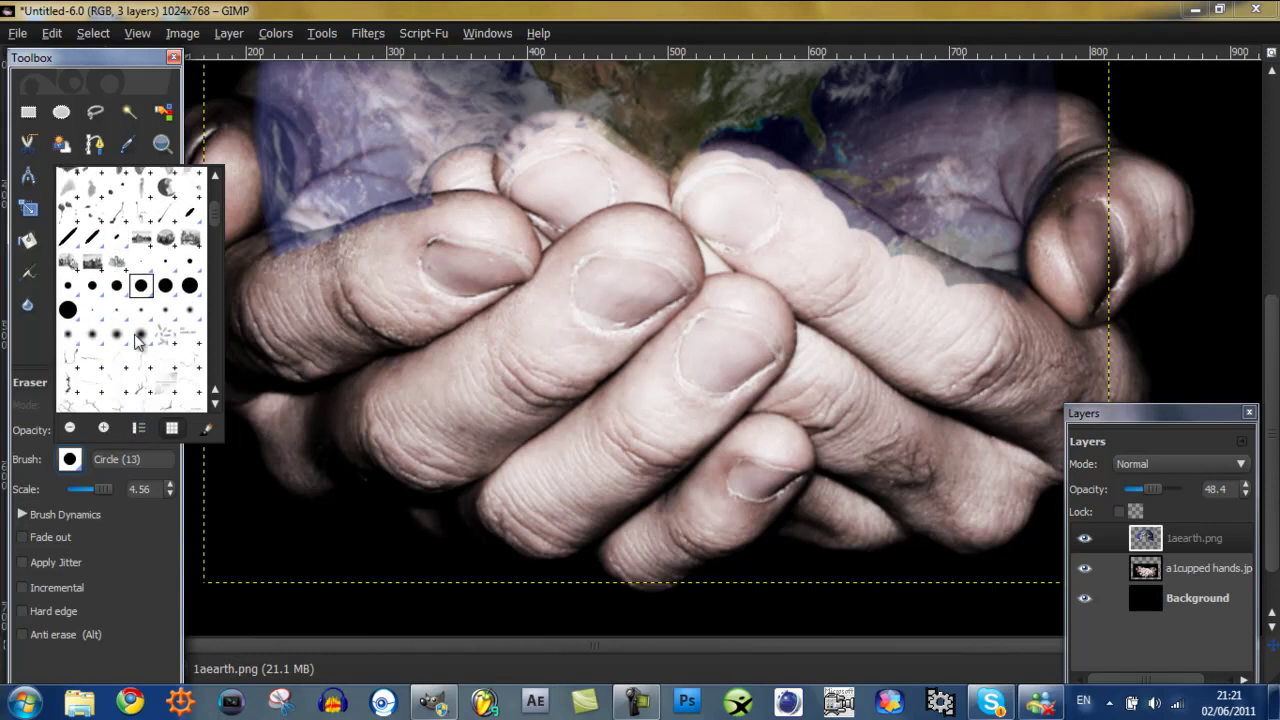
pyautogui.doubleClick(140, 330)
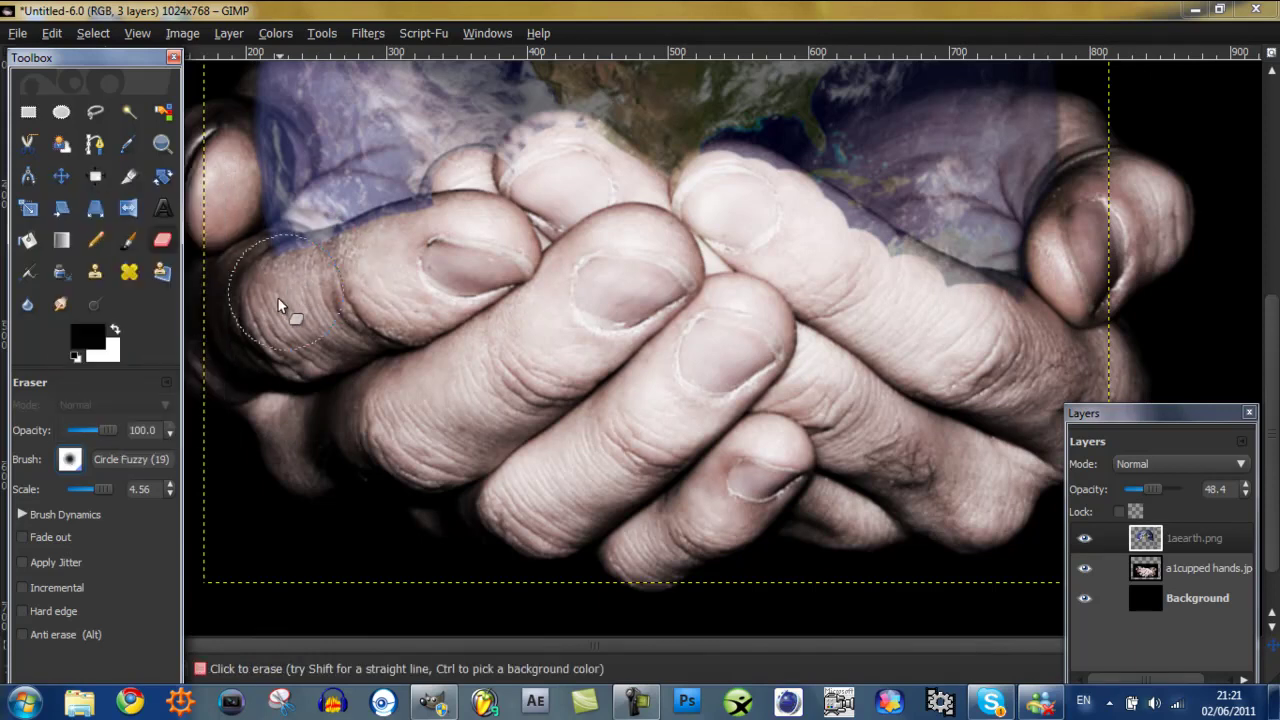
pyautogui.moveTo(104, 494); pyautogui.dragTo(100, 494)
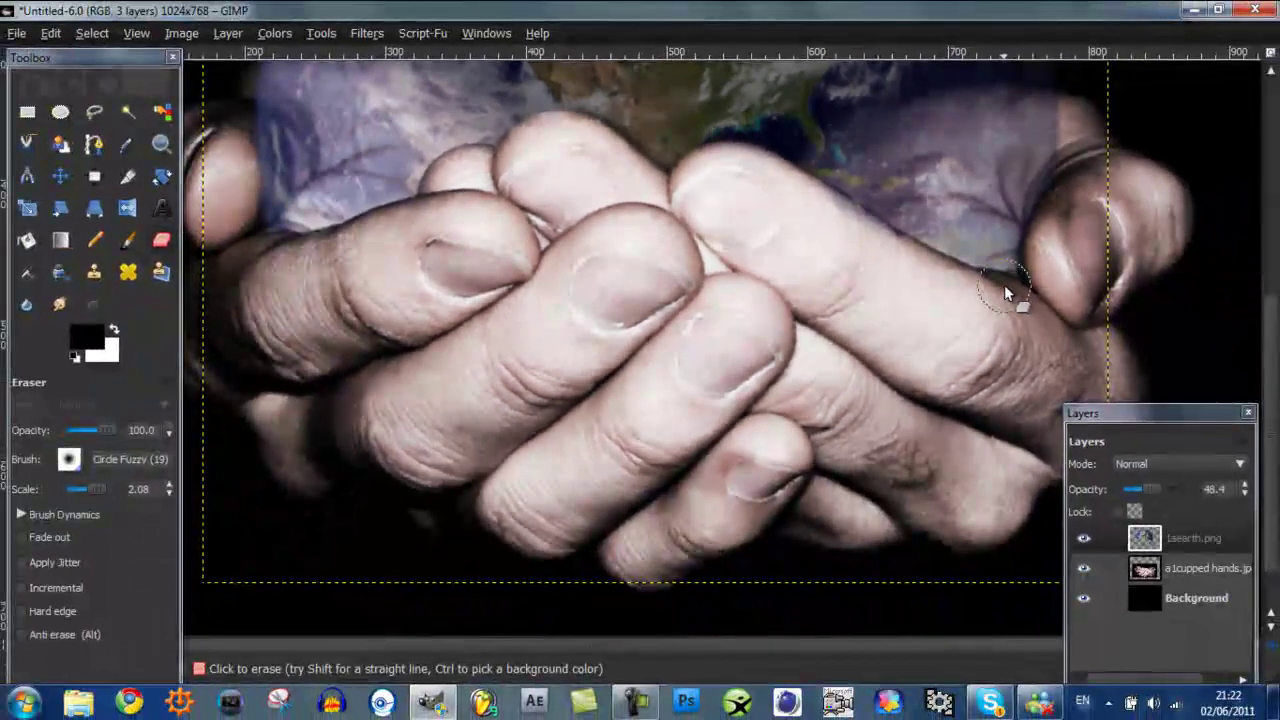
pyautogui.moveTo(1004, 284); pyautogui.dragTo(950, 278)
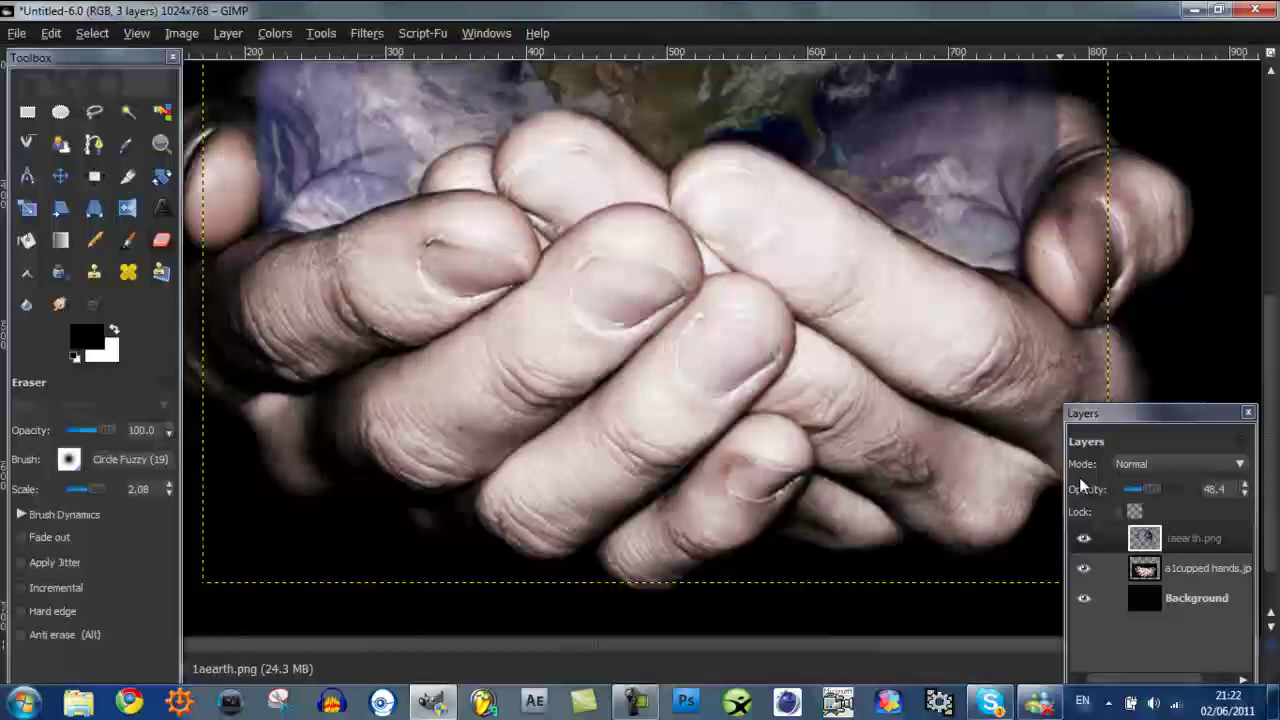
# - Raise the earth layer's opacity to 100 and erase the earth just above the fingertips
pyautogui.moveTo(1151, 491); pyautogui.dragTo(1233, 474)
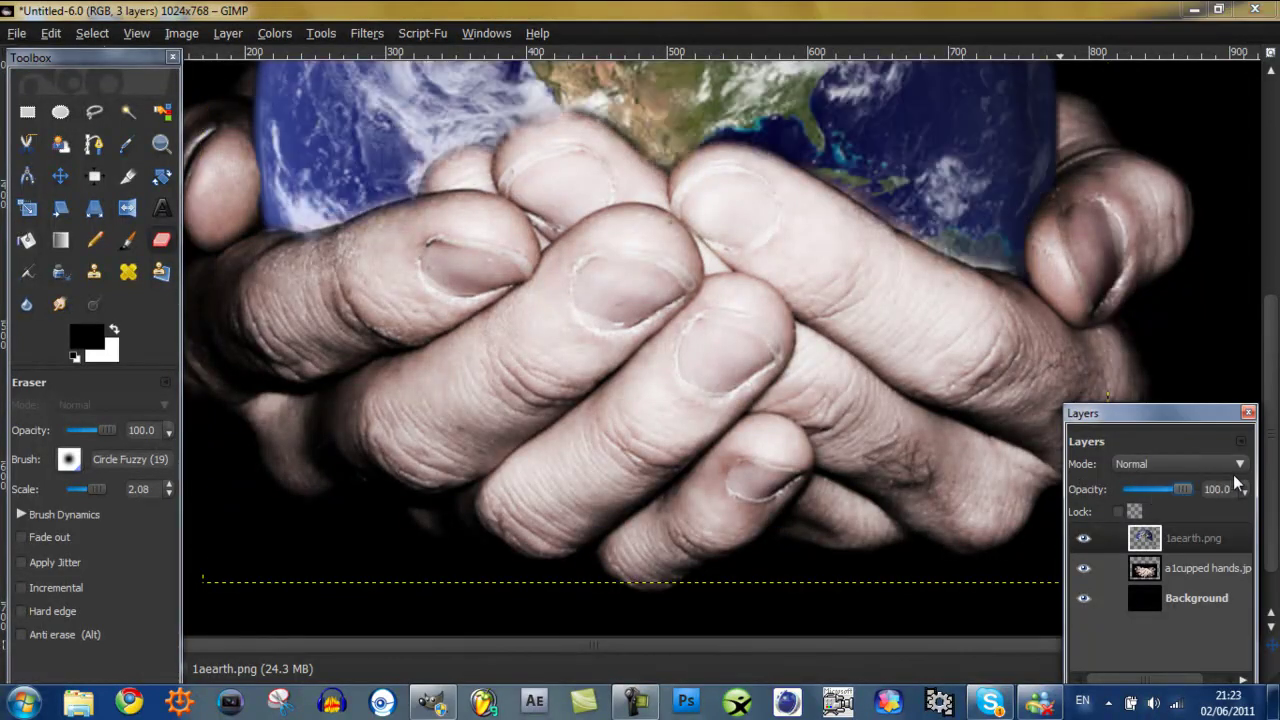
pyautogui.scroll(3, 1183, 365)
pyautogui.scroll(-3, 937, 412)
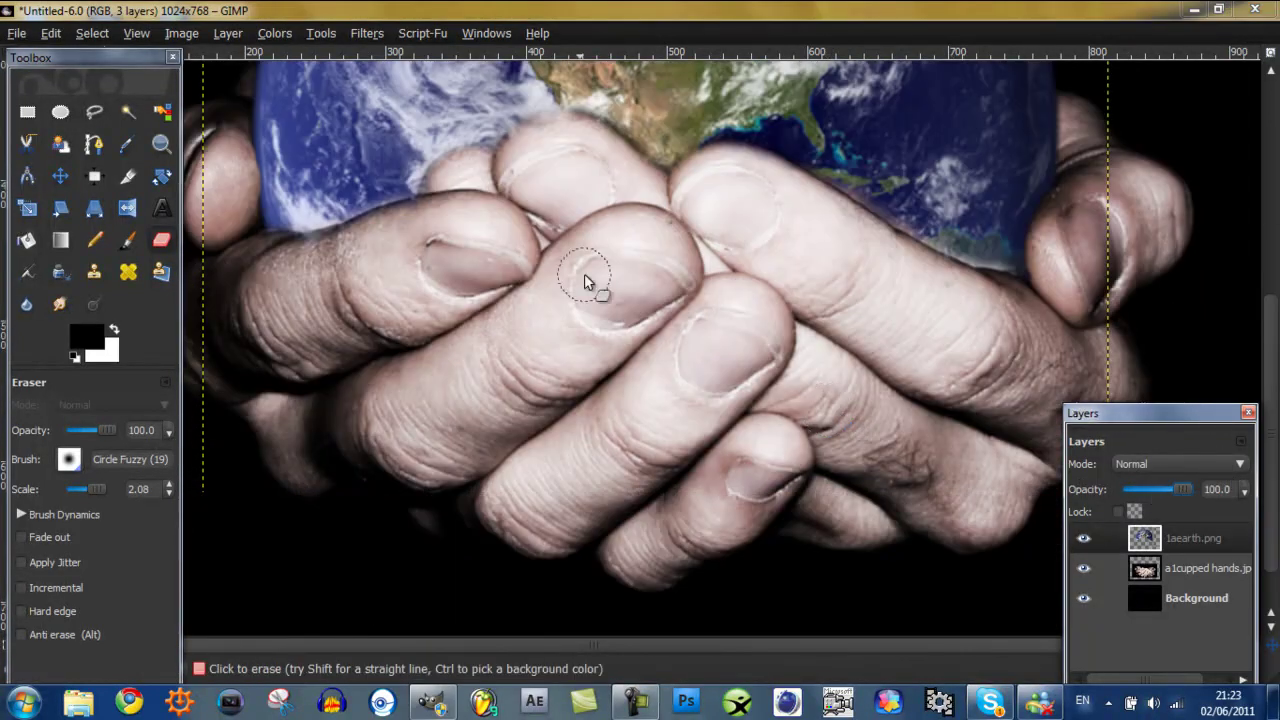
pyautogui.moveTo(574, 131); pyautogui.dragTo(521, 150)
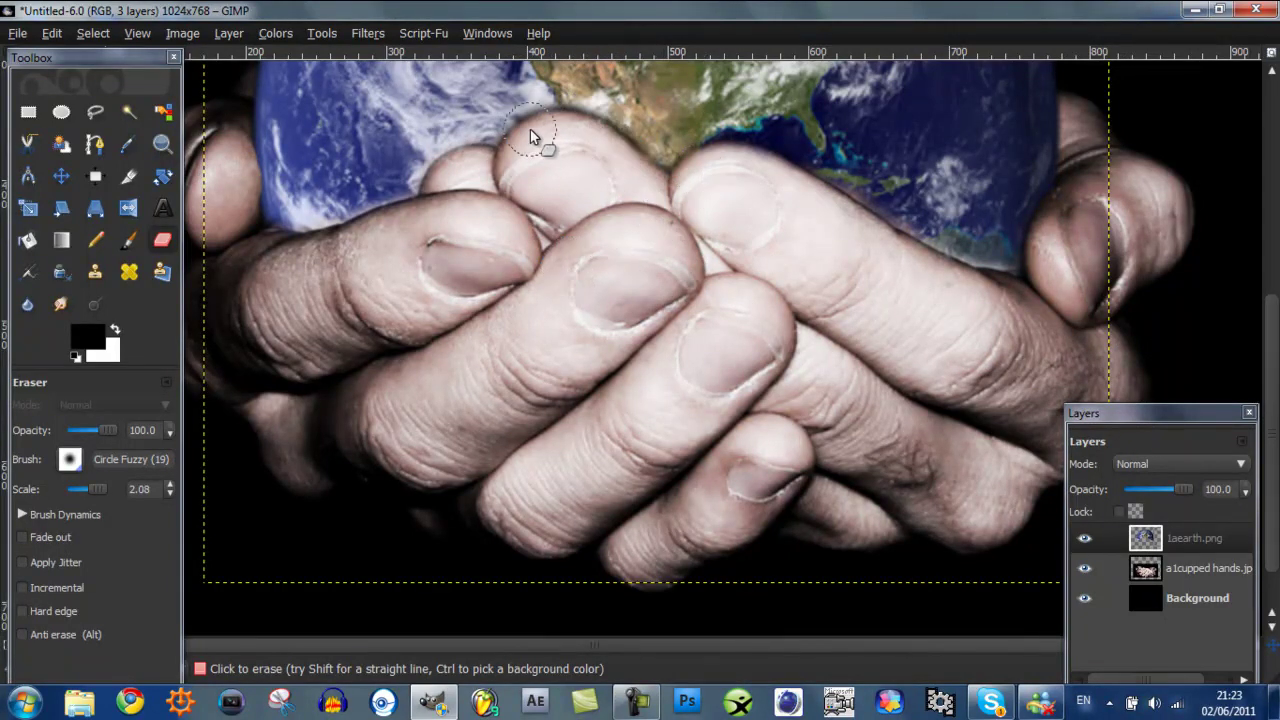
# - Zoom out to show the full 1024×768 image of the globe in the cupped hands
pyautogui.click(162, 145)
pyautogui.click(50, 456)
pyautogui.click(446, 347)
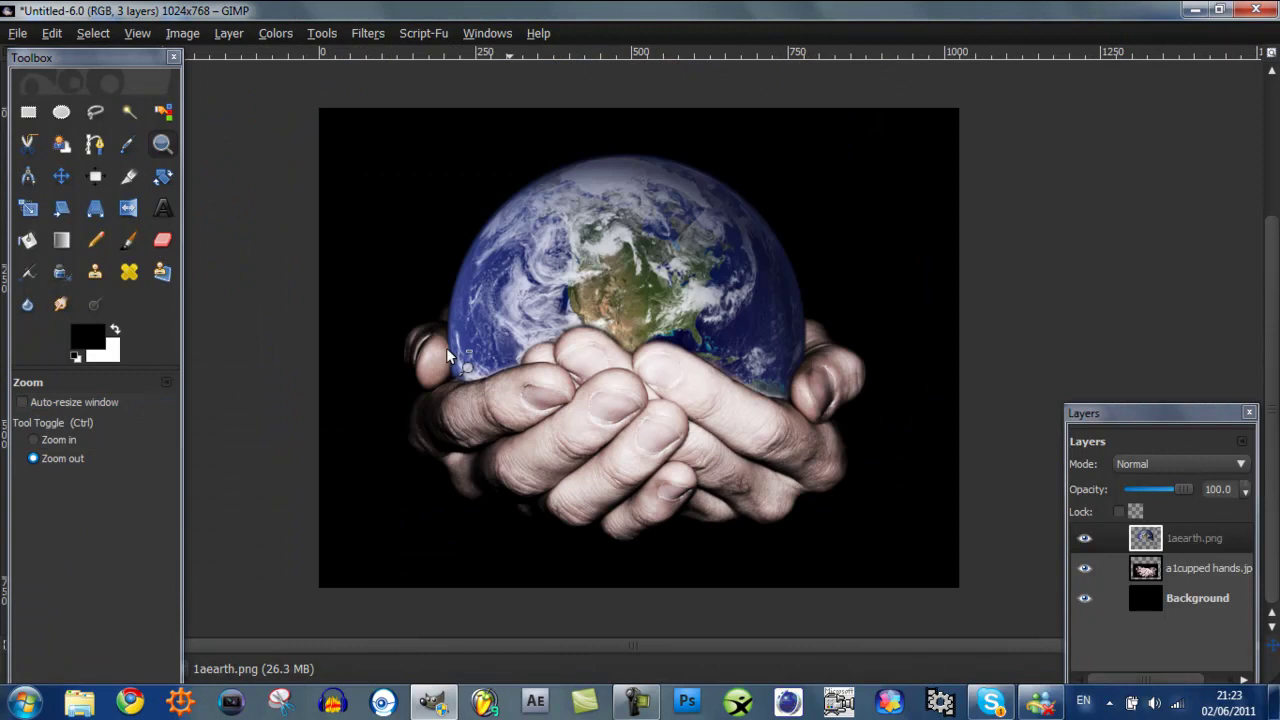